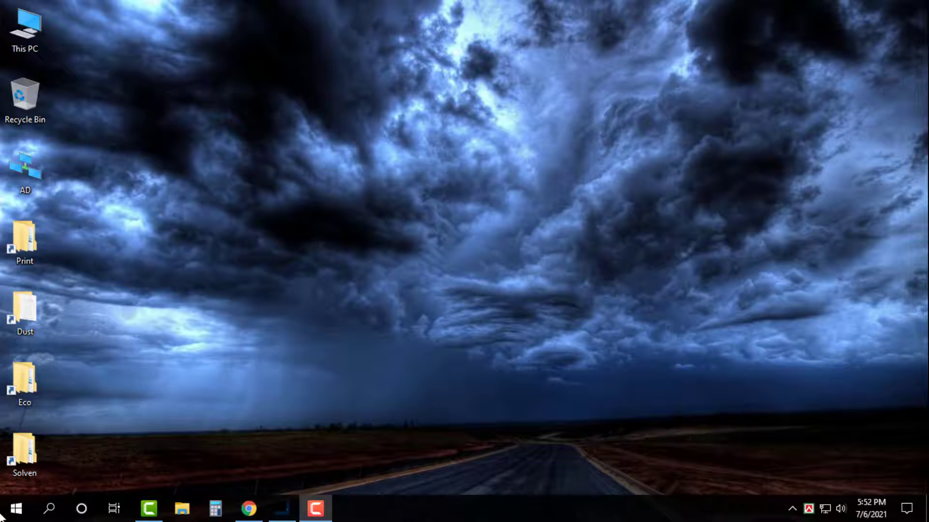
Launch Adobe Illustrator 2021 from the Start menu, refreshing the desktop while it loads.
left_click(3, 515)
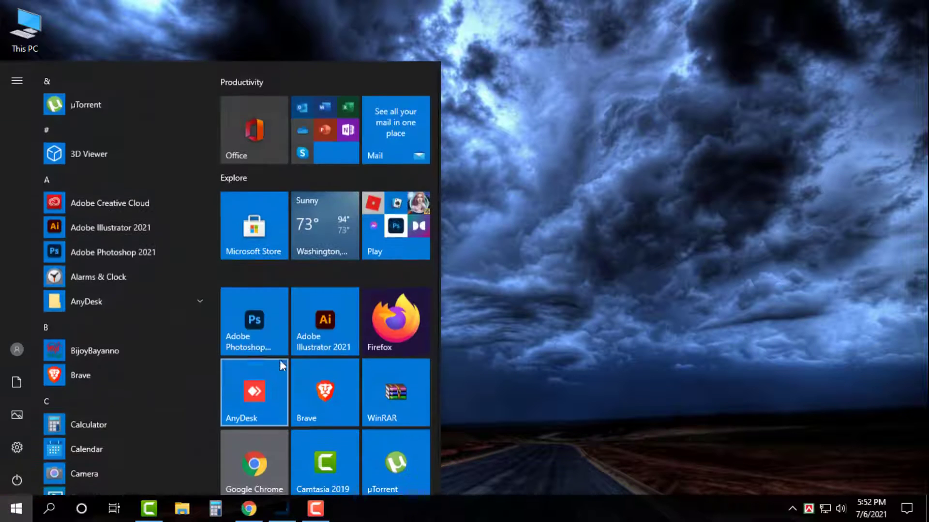
left_click(321, 330)
right_click(399, 95)
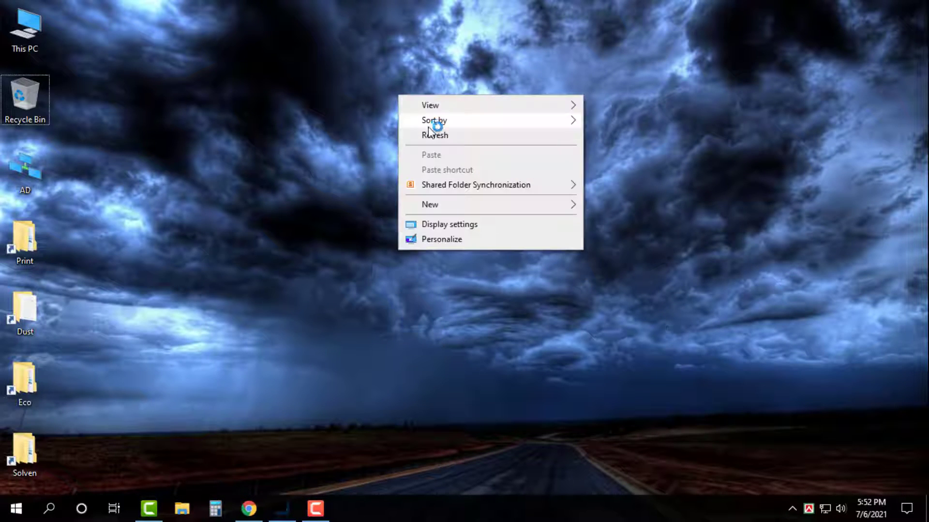
left_click(431, 132)
right_click(422, 20)
left_click(472, 60)
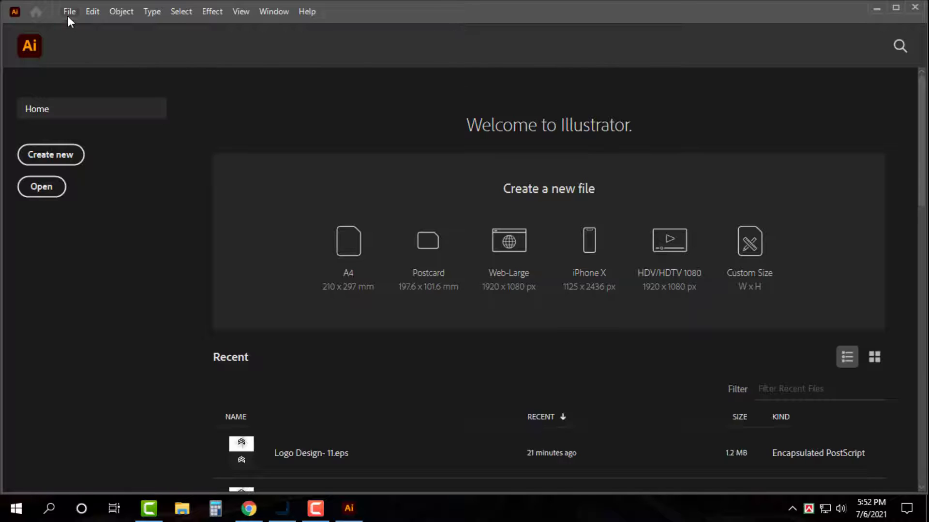
Create a new A4 portrait document, Untitled-1, with default settings.
left_click(68, 16)
left_click(92, 27)
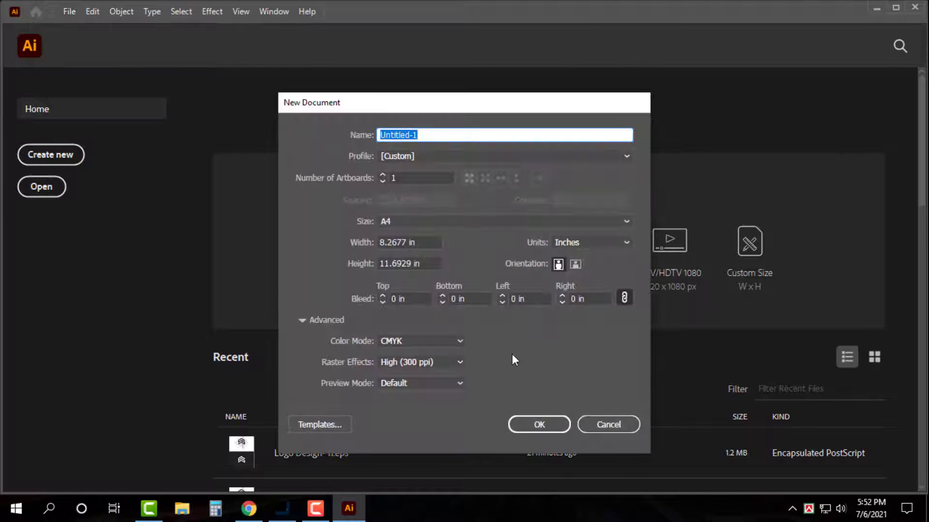
left_click(536, 425)
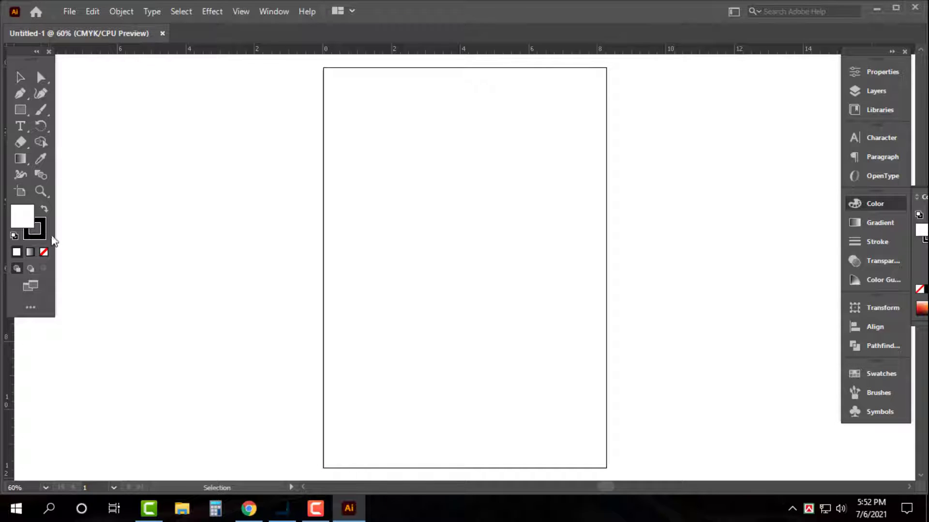
Draw a 10-inch vertical line with the Pen tool and no fill.
left_click(44, 252)
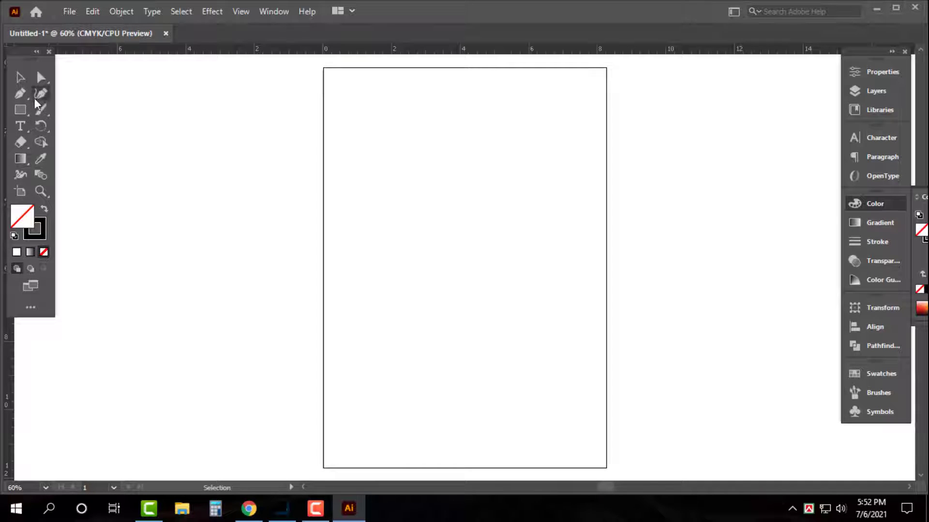
left_click(20, 93)
left_click(355, 87)
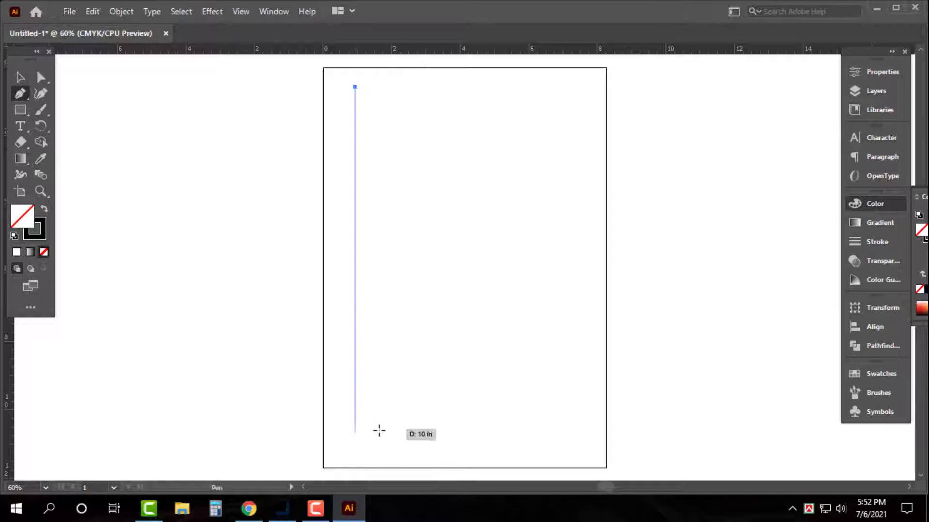
left_click(354, 440)
key("v")
Duplicate the line 0.24 in to the right and repeat it into a row of parallel lines.
left_click_drag(356, 172, 365, 172)
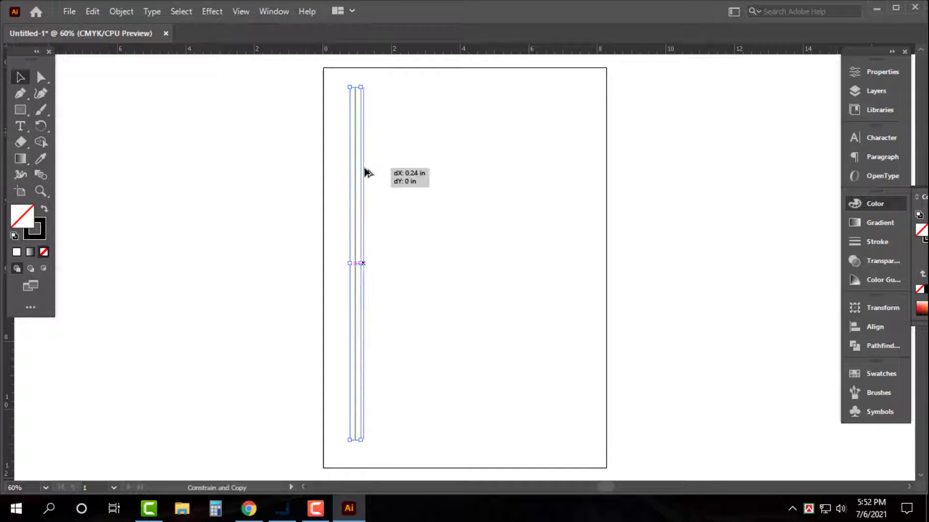
key("a")
key("ctrl+d")
key("ctrl+d")
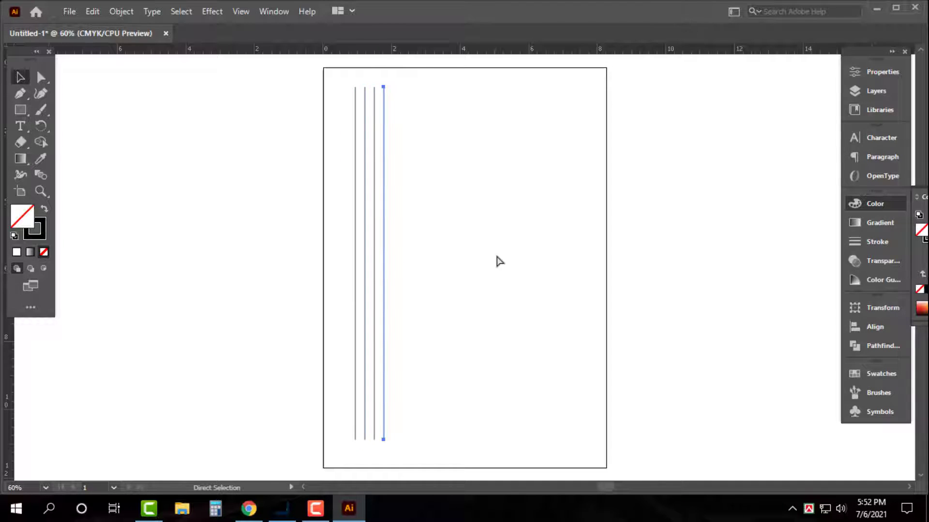
key("ctrl+d")
key("ctrl+d")
key("ctrl+d")
key("ctrl+d")
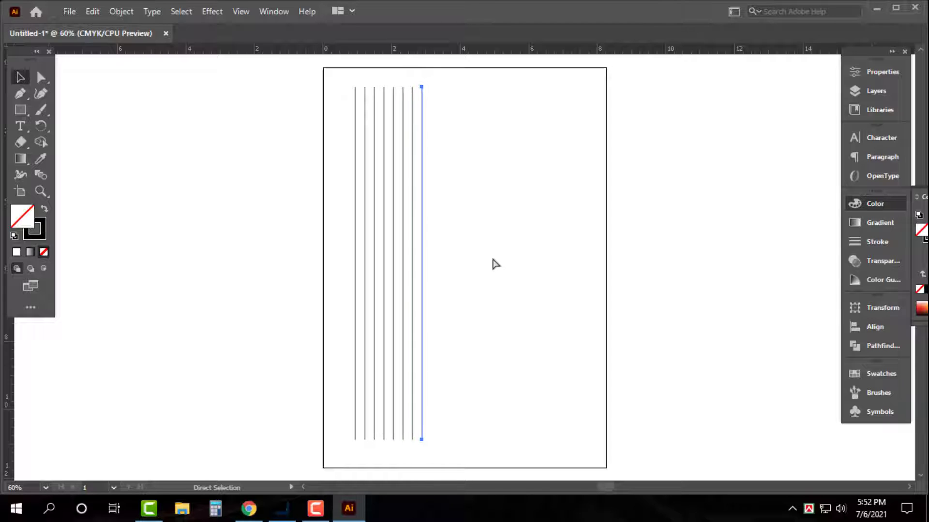
key("ctrl+d")
key("ctrl+d")
key("ctrl+d")
key("ctrl+d")
key("ctrl+d")
key("ctrl+d")
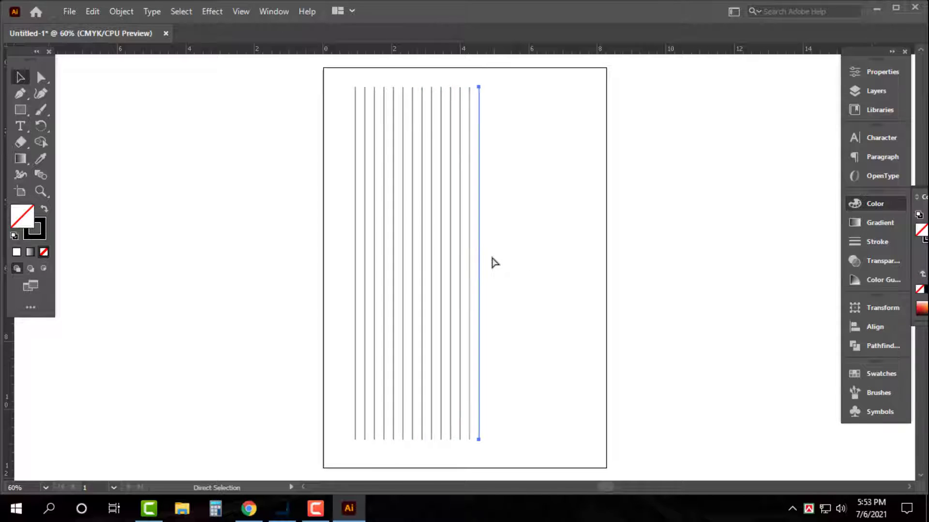
key("ctrl+d")
key("ctrl+d")
key("ctrl+d")
key("ctrl+d")
key("ctrl+d")
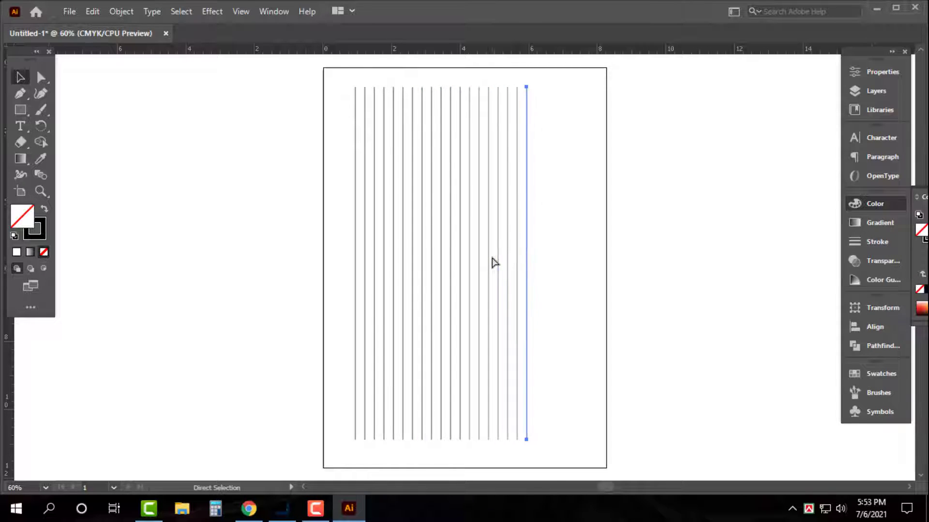
key("ctrl+d")
key("v")
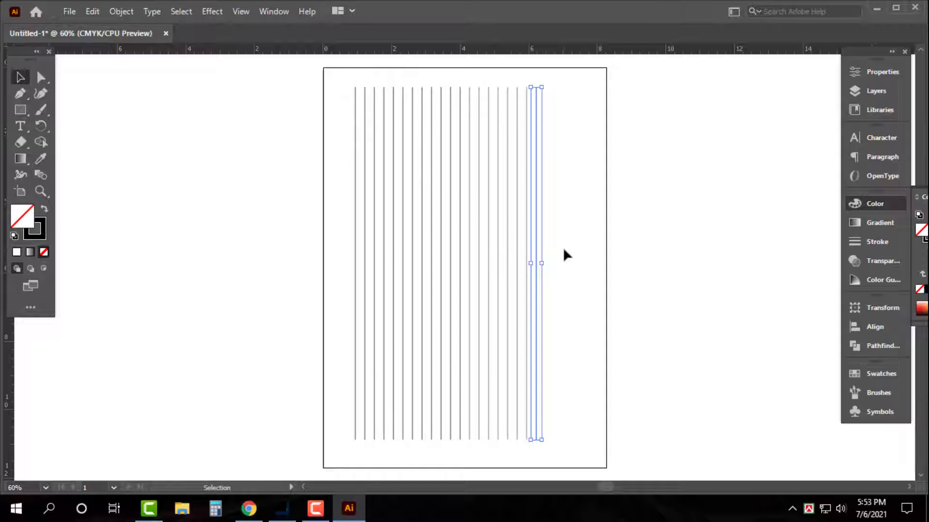
Move the rightmost and leftmost lines outward, then select all the lines.
left_click(563, 248)
left_click_drag(537, 242, 578, 241)
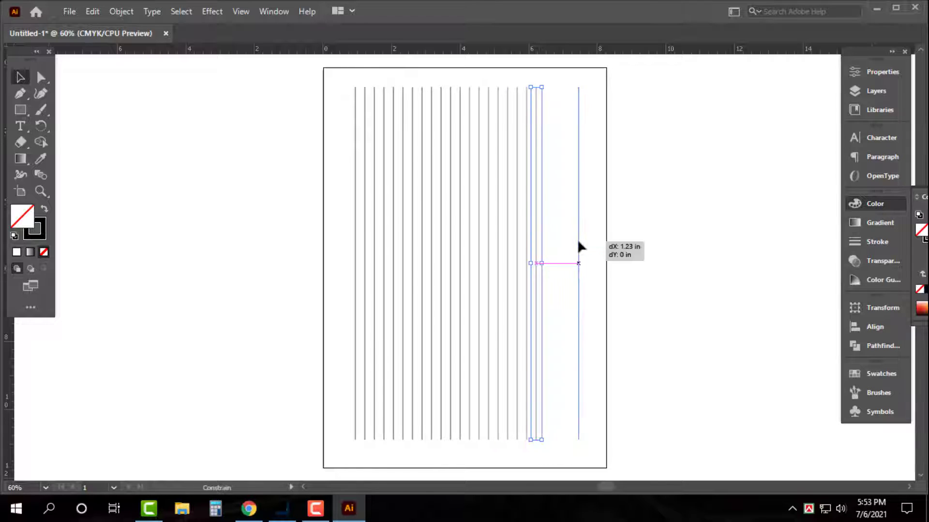
left_click_drag(355, 235, 346, 234)
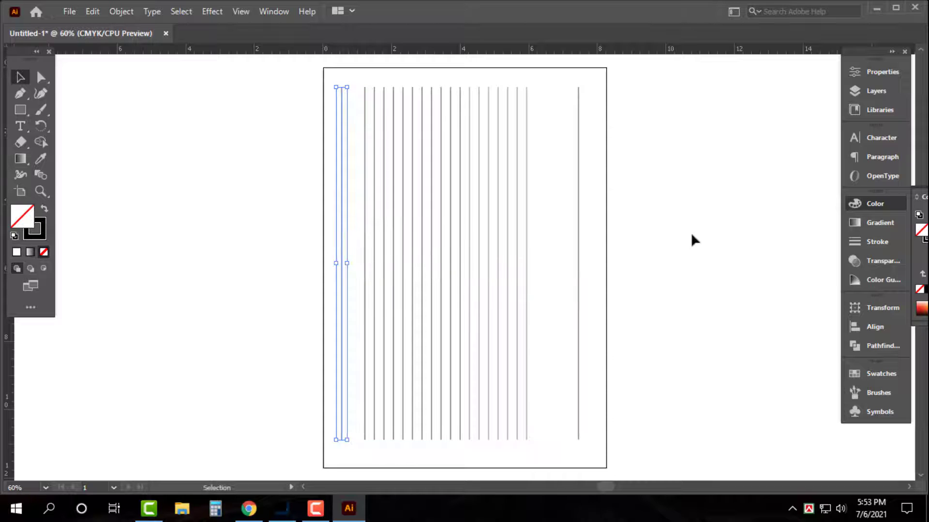
key("ctrl+a")
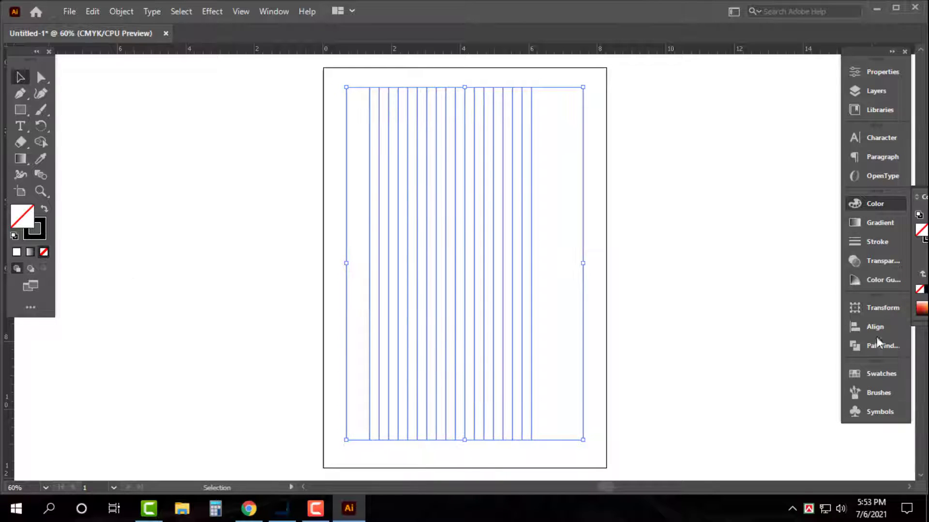
Distribute the vertical lines evenly by their horizontal centres.
left_click(873, 328)
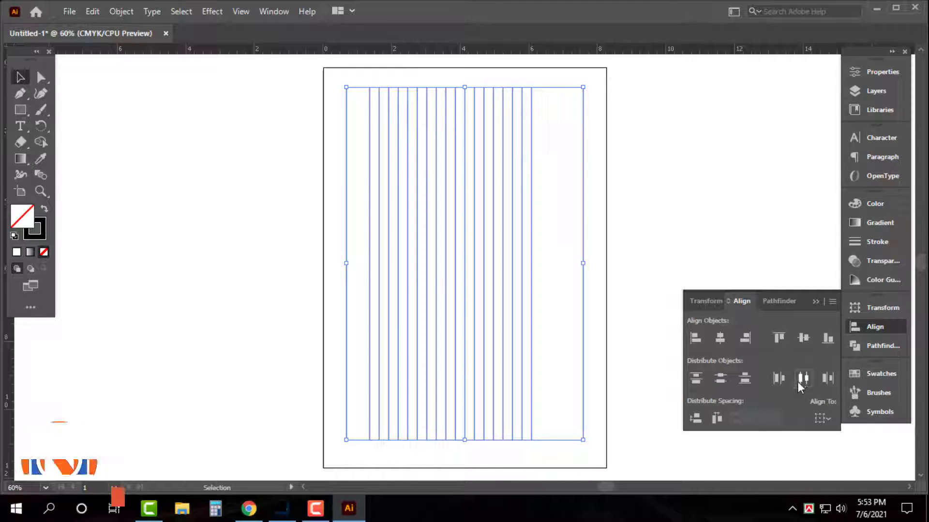
left_click(797, 381)
left_click(866, 327)
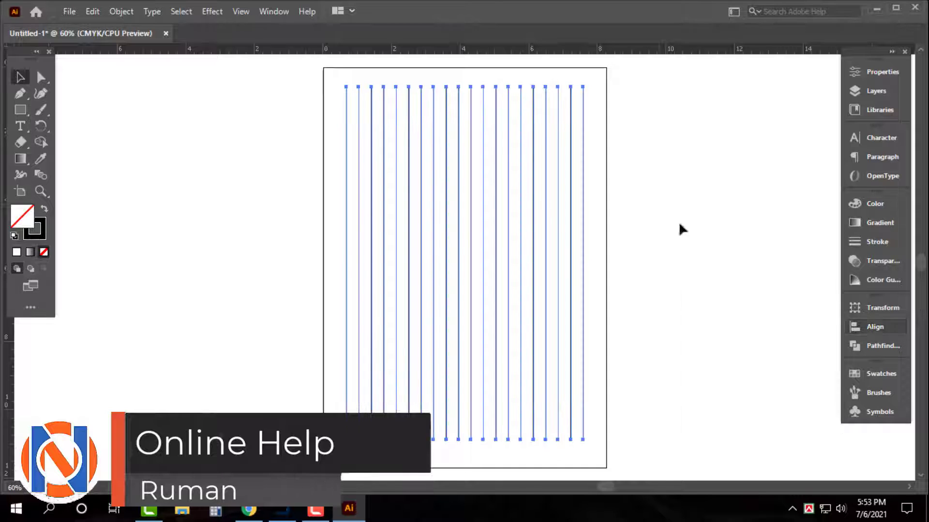
Copy the lines and paste them in place, ready to rotate the copy.
left_click(92, 12)
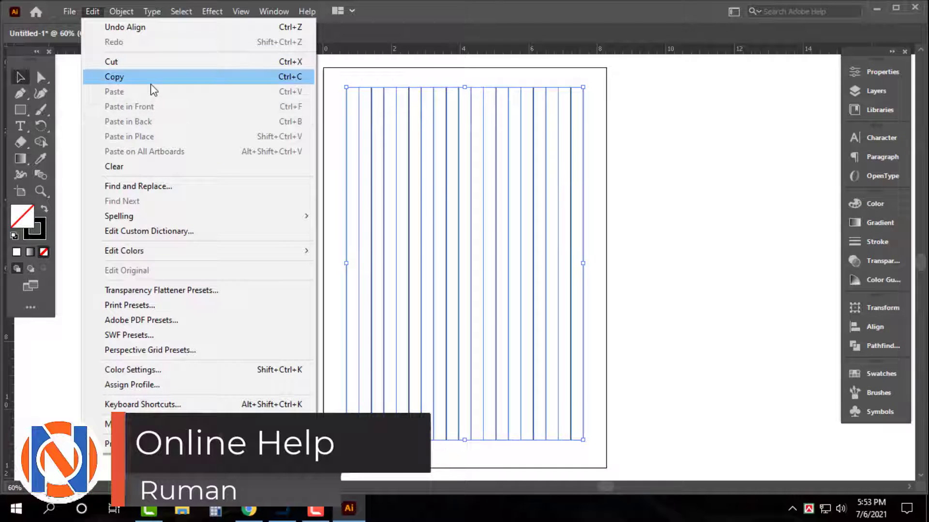
left_click(91, 10)
left_click(130, 137)
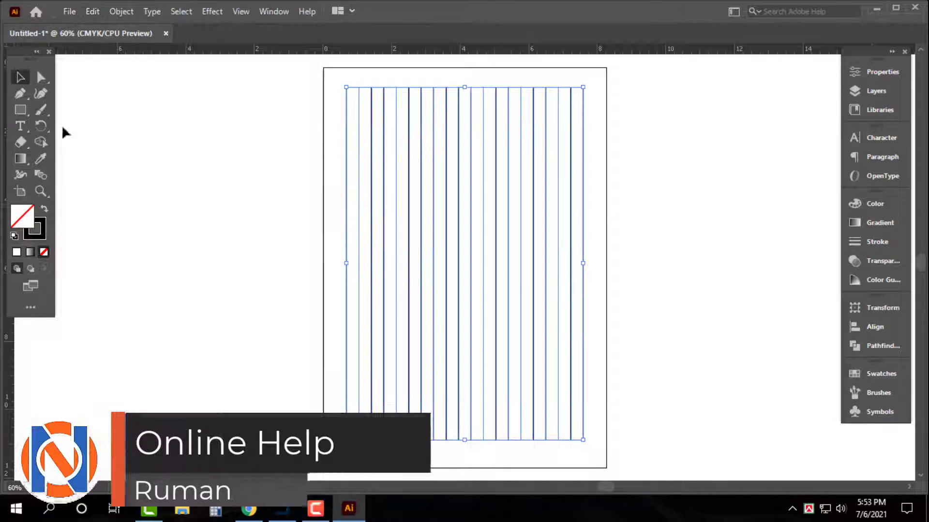
left_click(40, 126)
Rotate the copied lines by −60°.
key("Return")
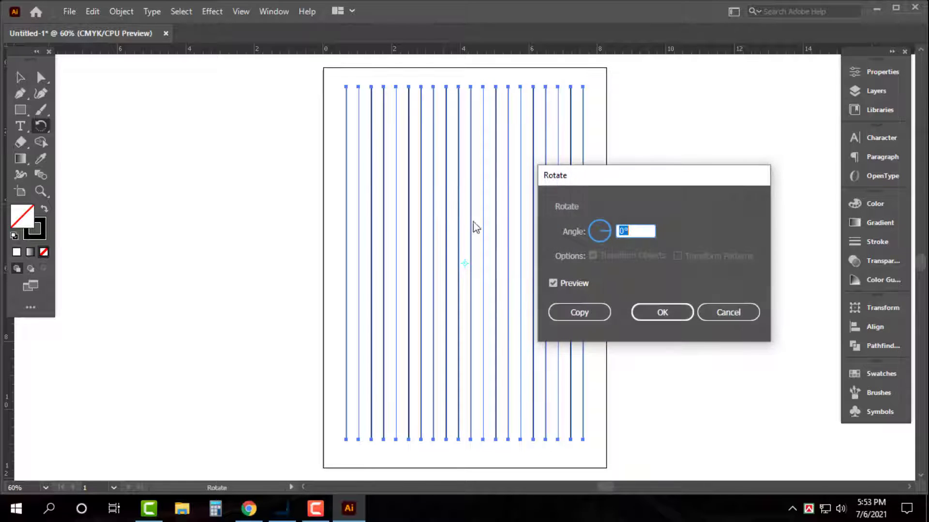
type("60")
key("Tab")
key("Return")
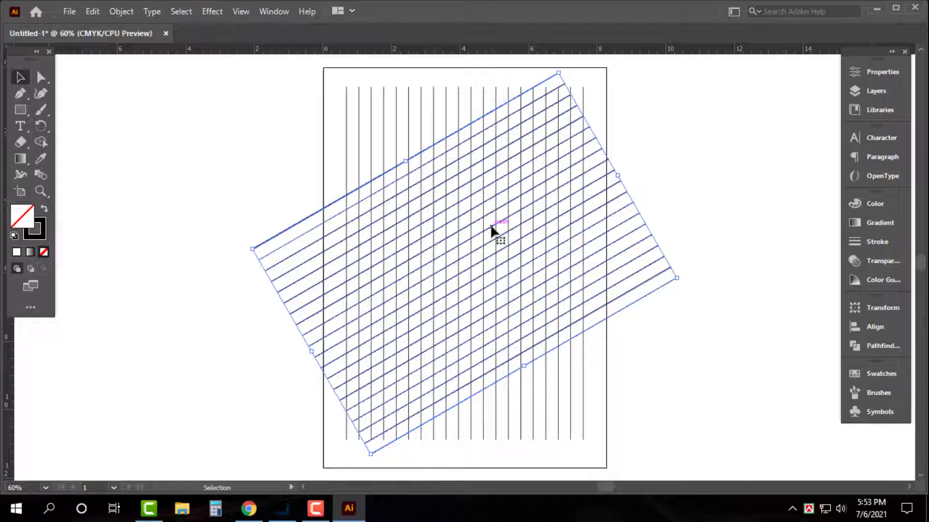
Copy the rotated lines and paste them in place.
left_click(92, 11)
left_click(142, 76)
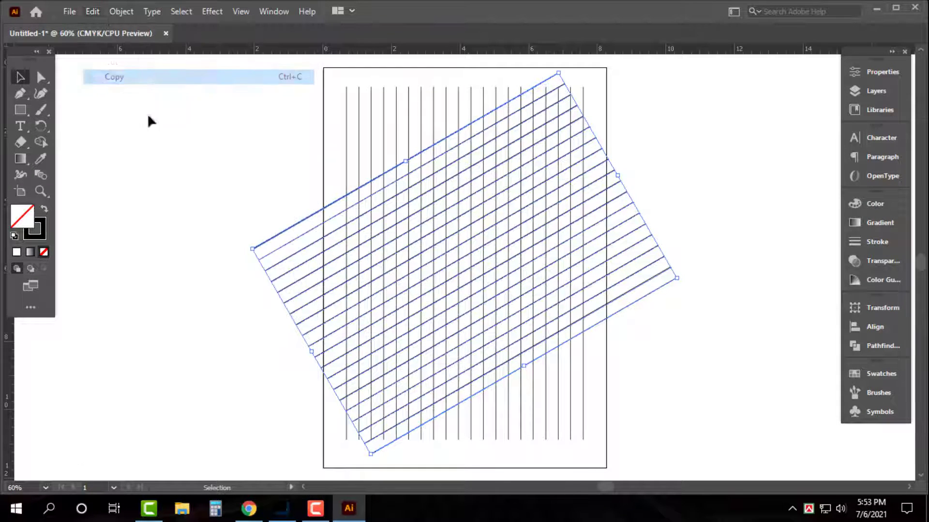
left_click(92, 11)
left_click(154, 137)
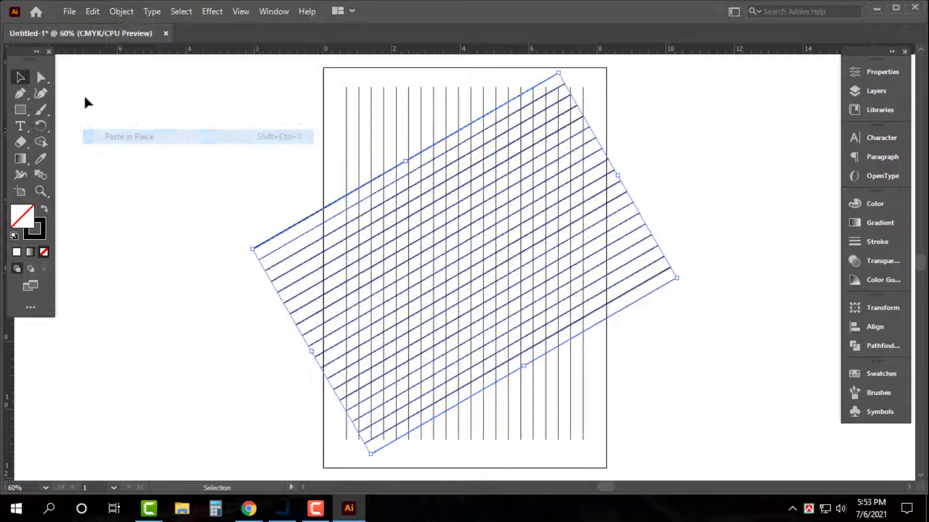
Reflect the pasted copy across the vertical axis, then select all and zoom in.
mouse_move(43, 125)
left_mouse_down()
mouse_move(91, 128)
mouse_move(96, 156)
left_mouse_up()
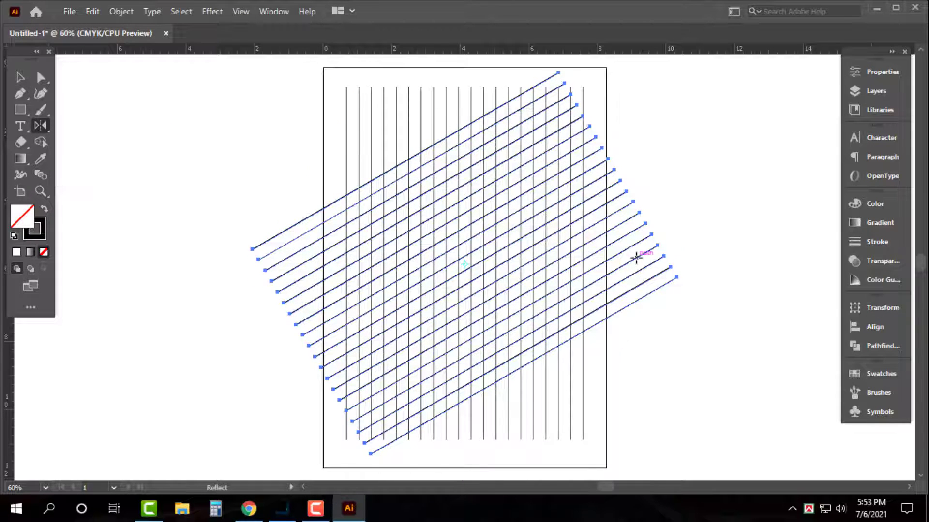
key("Return")
key("Return")
key("v")
left_click(662, 184)
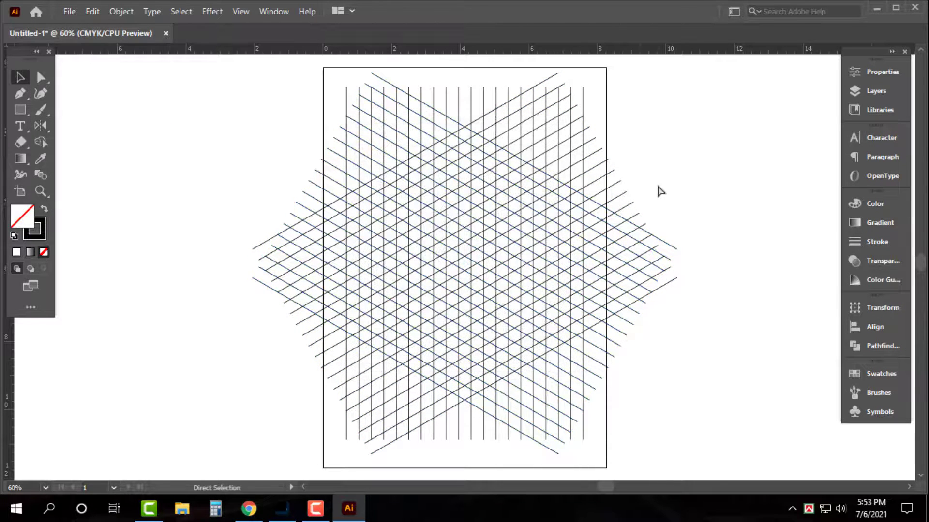
key("ctrl+a")
key("ctrl+plus")
key("ctrl+plus")
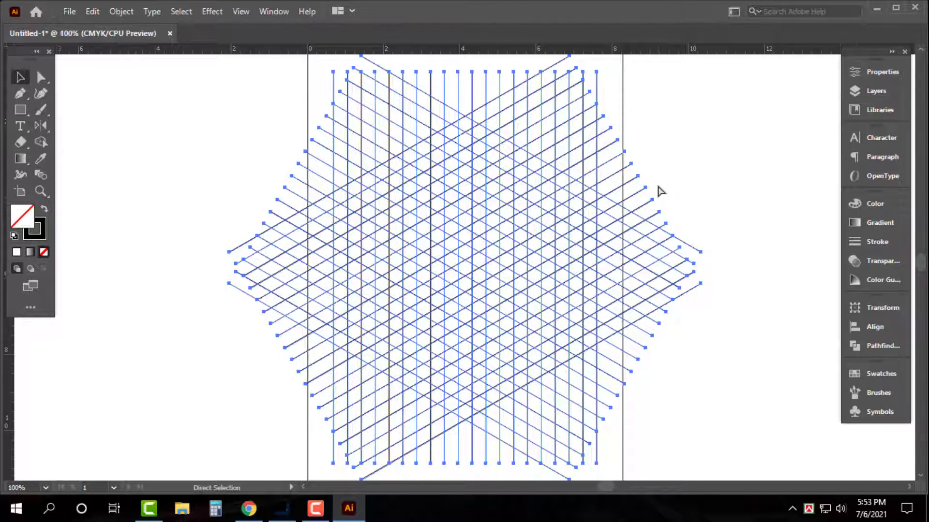
With Shape Builder at 100% zoom, merge the upper-left diagonal cells into one solid bar.
key("ctrl+minus")
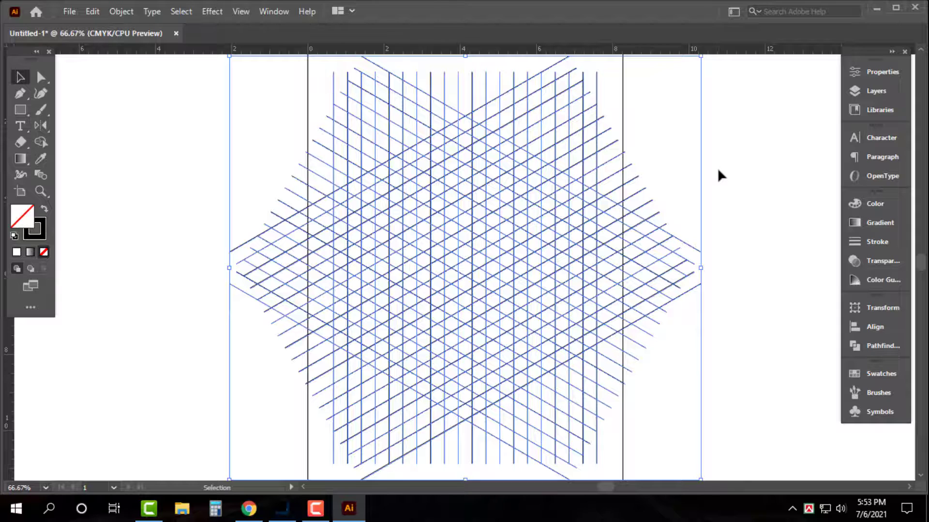
left_click(45, 143)
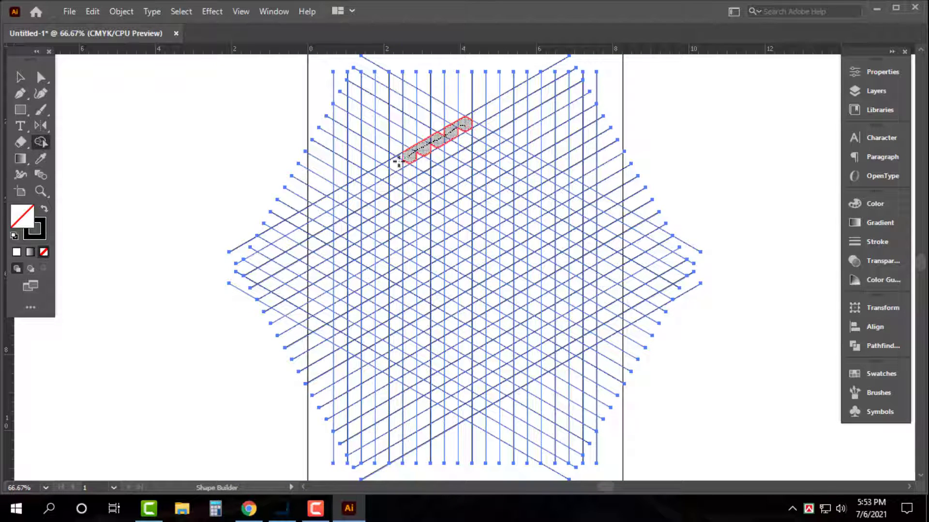
left_click_drag(464, 125, 353, 188)
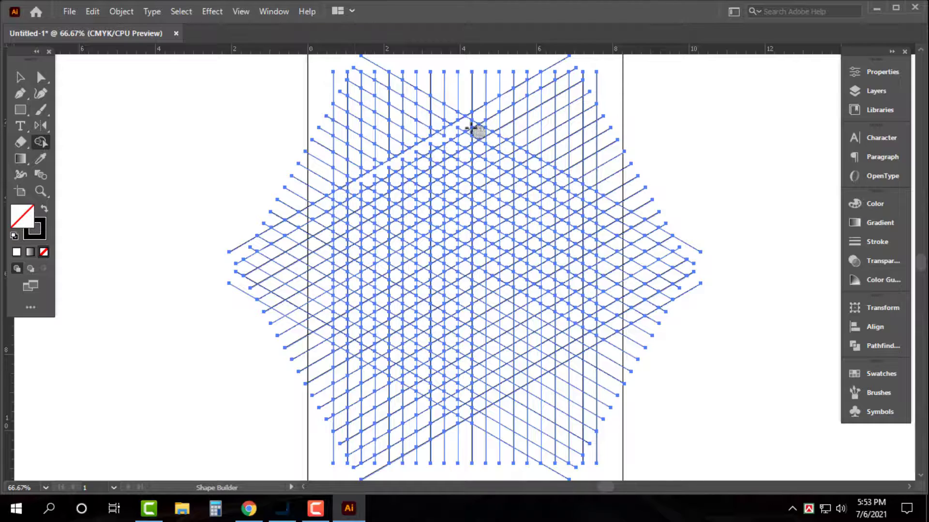
key("ctrl")
key("ctrl+equal")
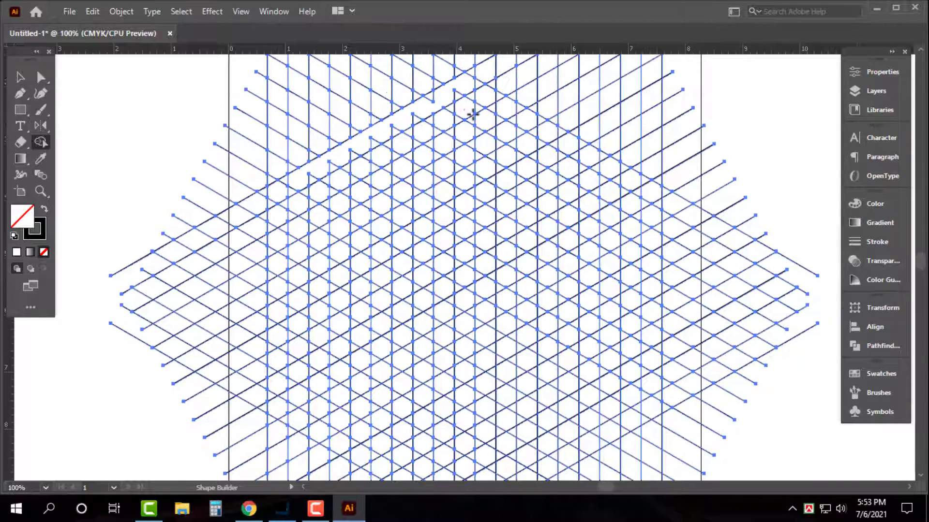
mouse_move(465, 87)
left_mouse_down()
mouse_move(417, 112)
mouse_move(422, 118)
left_mouse_up()
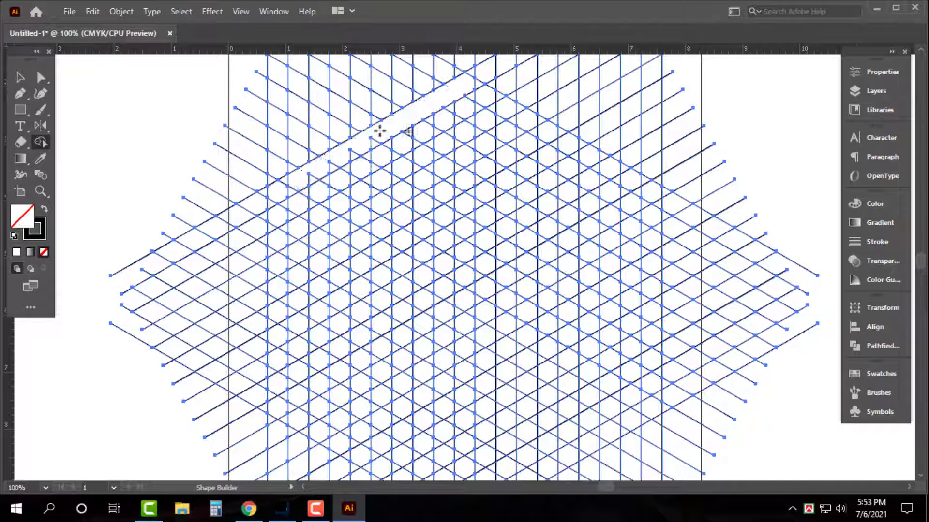
mouse_move(376, 137)
left_mouse_down()
mouse_move(278, 196)
mouse_move(271, 408)
left_mouse_up()
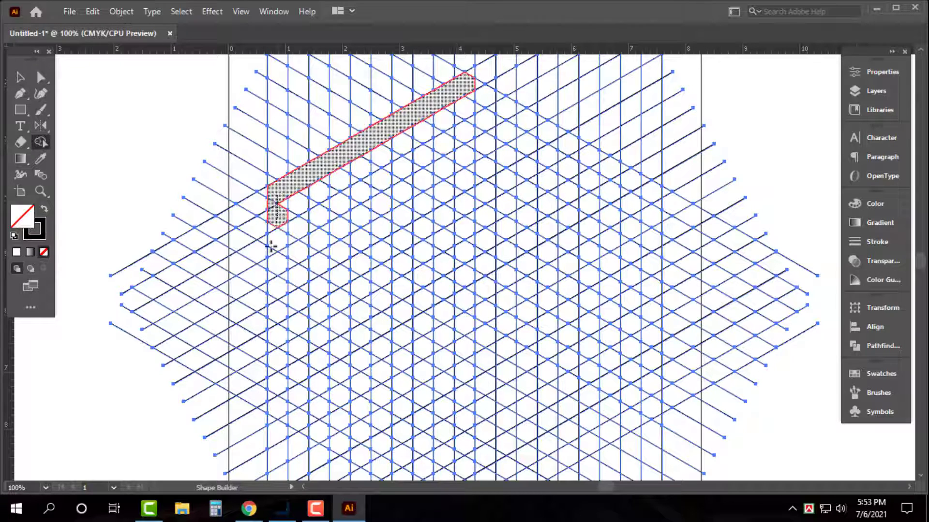
Merge the cells down the hexagon's left side into the bar.
key("ctrl+a")
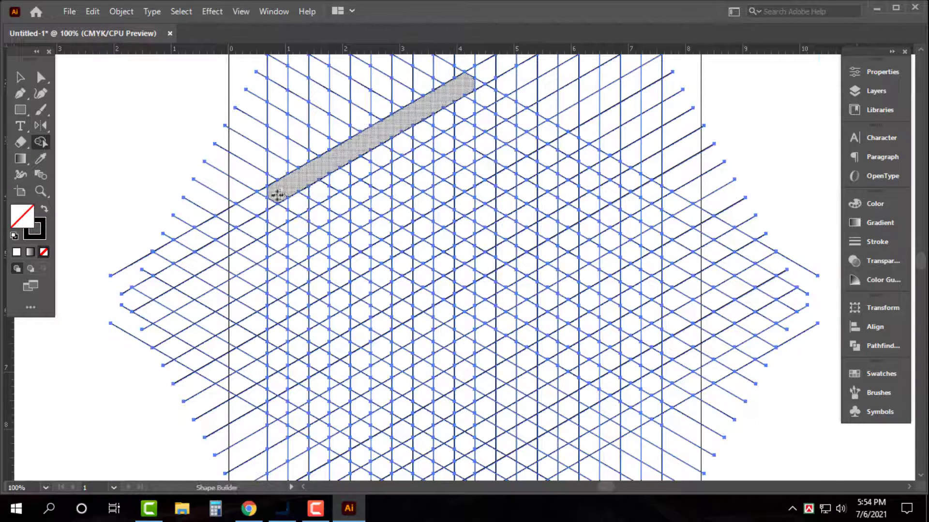
left_click_drag(269, 191, 273, 389)
left_click_drag(275, 300, 280, 202)
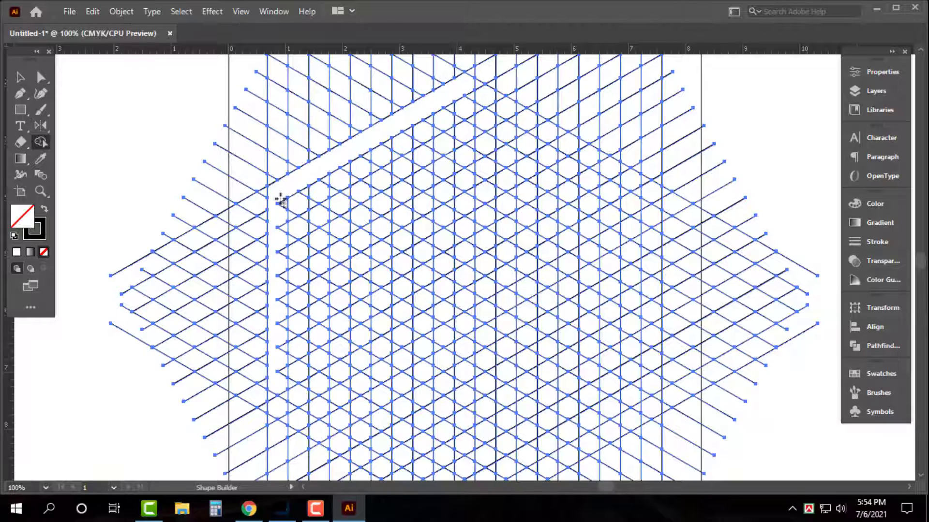
left_click_drag(284, 261, 280, 302)
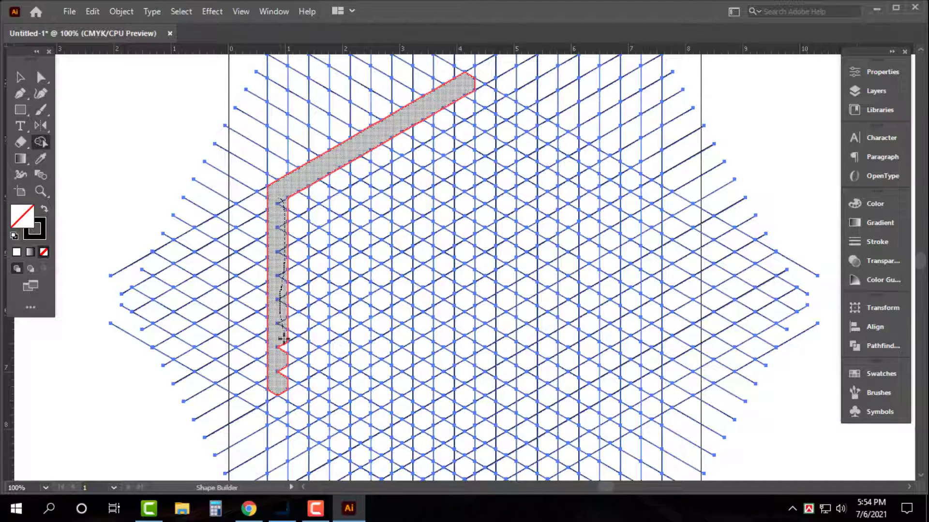
left_click_drag(283, 381, 281, 384)
scroll(277, 377, "down", 3)
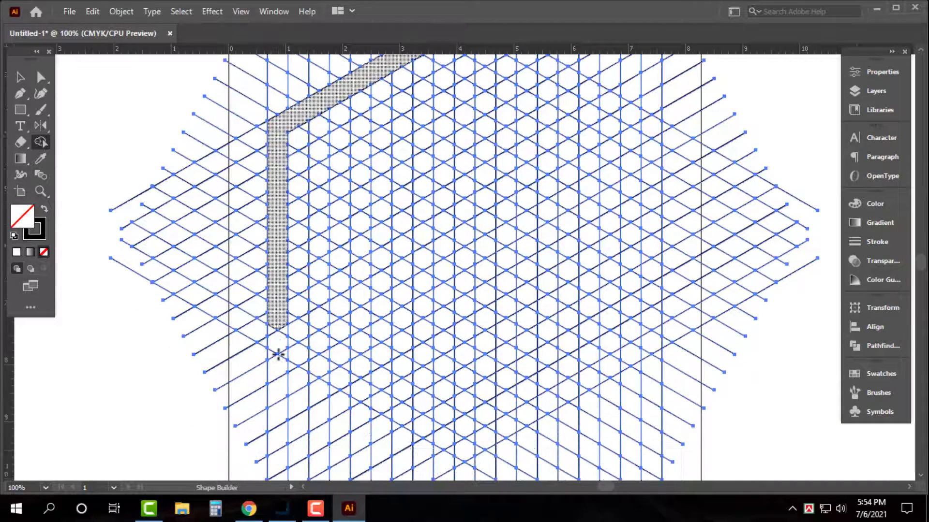
left_click(277, 330, "alt")
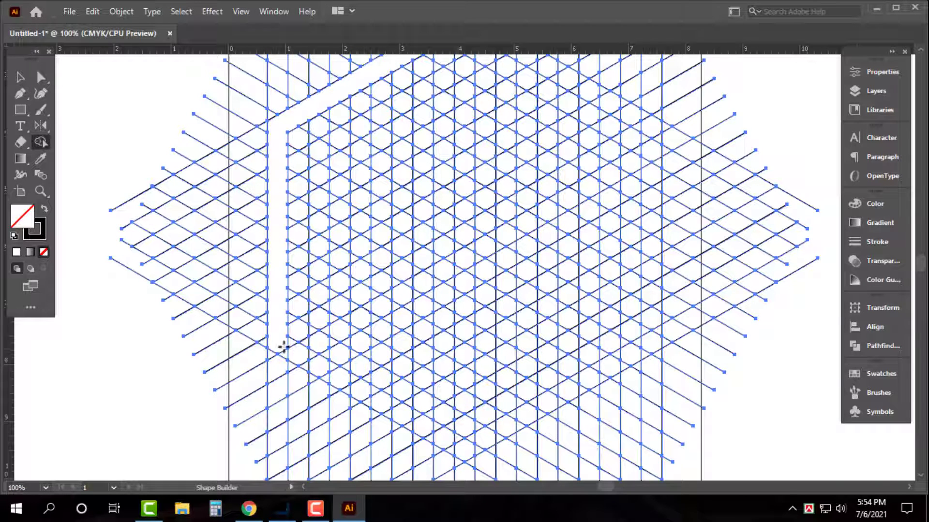
Extend the band along the bottom-left and bottom-right edges.
left_click_drag(281, 347, 460, 430)
scroll(364, 380, "down", 1)
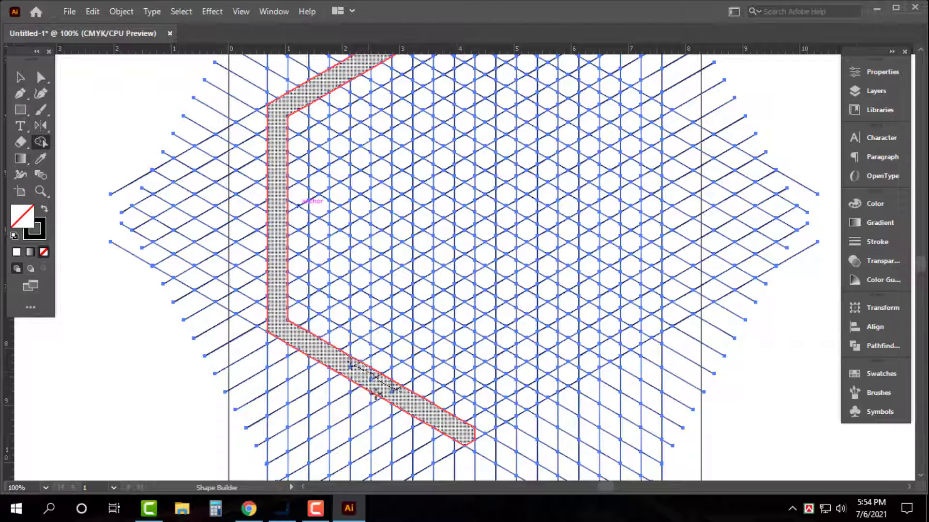
mouse_move(376, 394)
left_mouse_down()
mouse_move(477, 433)
mouse_move(473, 424)
left_mouse_up()
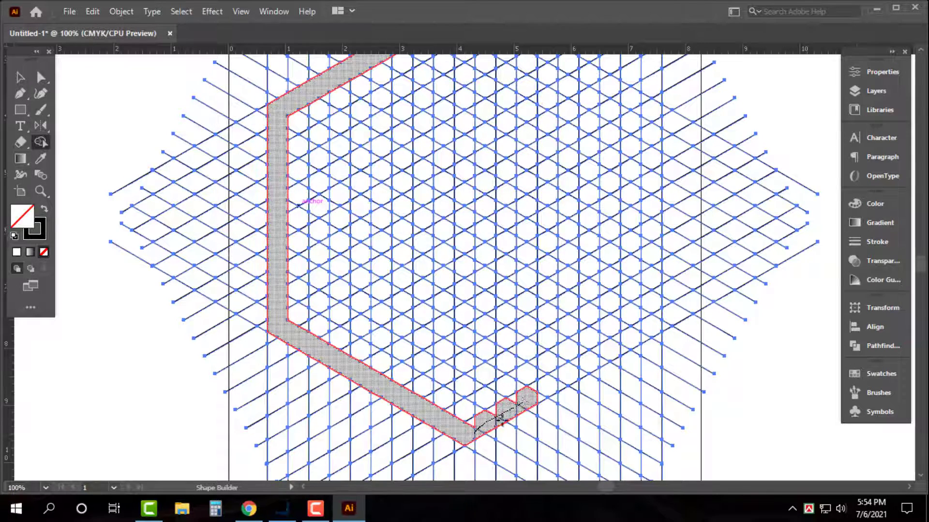
mouse_move(540, 384)
left_mouse_down()
mouse_move(535, 392)
mouse_move(651, 322)
mouse_move(559, 387)
left_mouse_up()
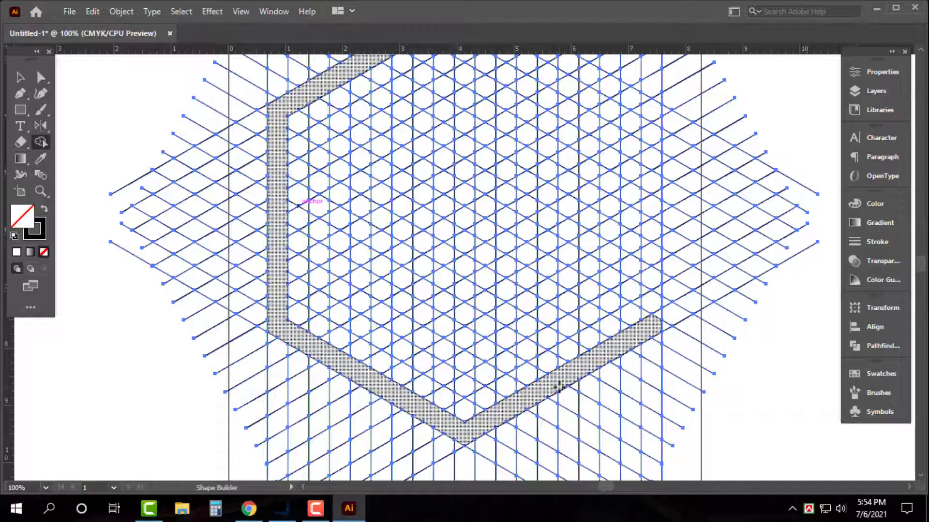
scroll(613, 357, "up", 1)
scroll(613, 358, "up", 1)
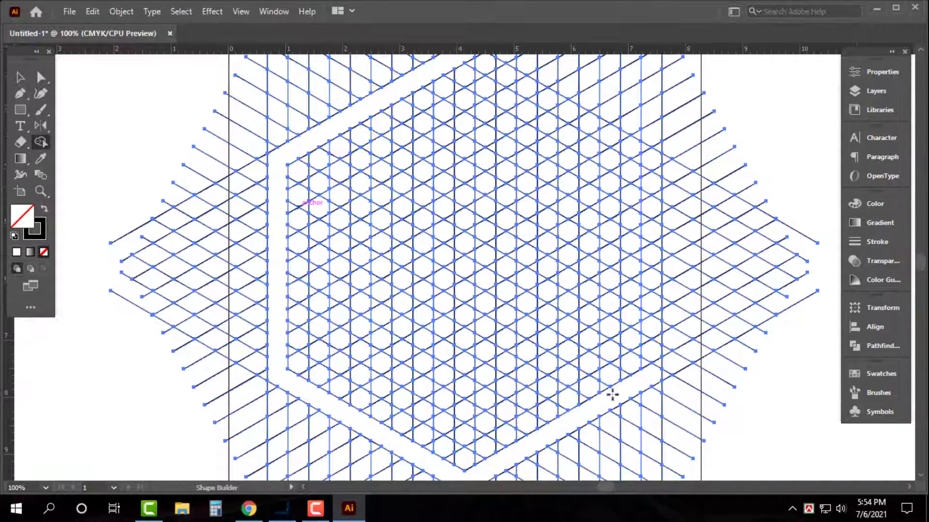
Merge the strip up the right side into the band.
left_click_drag(651, 372, 651, 163)
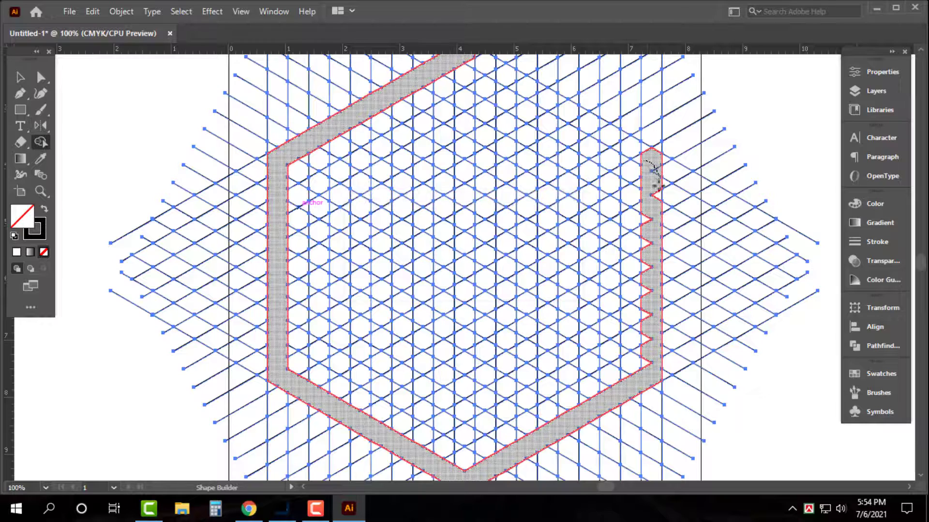
left_click_drag(653, 289, 652, 290)
left_click_drag(645, 213, 643, 286)
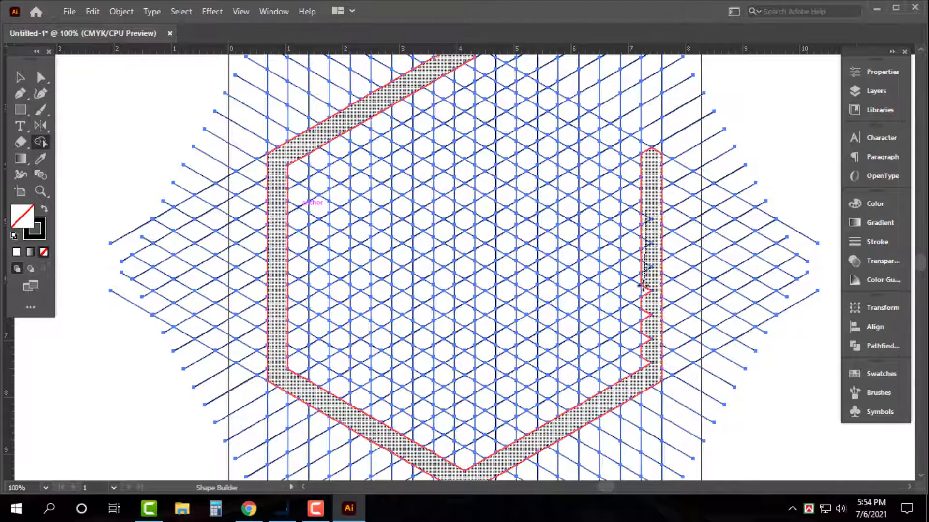
left_click_drag(646, 363, 650, 361)
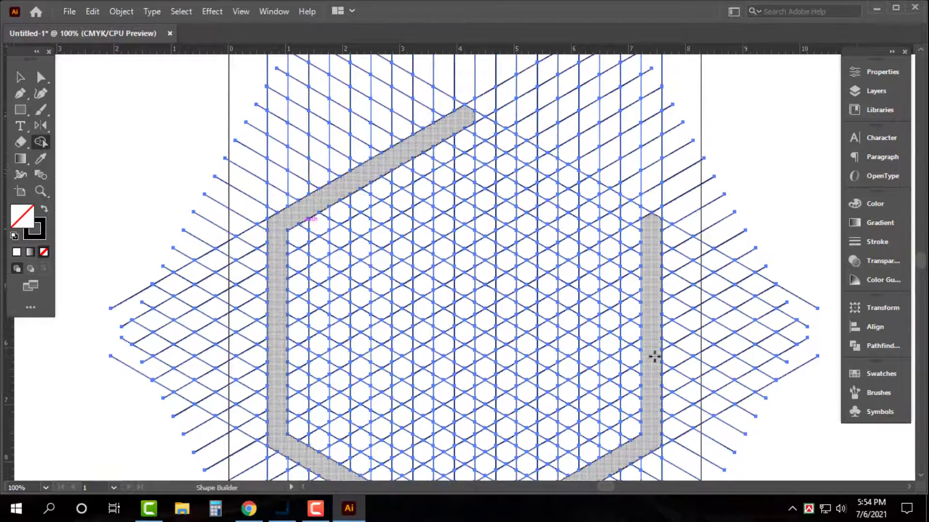
scroll(655, 357, "up", 3)
Merge the upper edge cells to close the hexagonal ring.
mouse_move(637, 220)
left_mouse_down()
mouse_move(471, 117)
mouse_move(498, 129)
left_mouse_up()
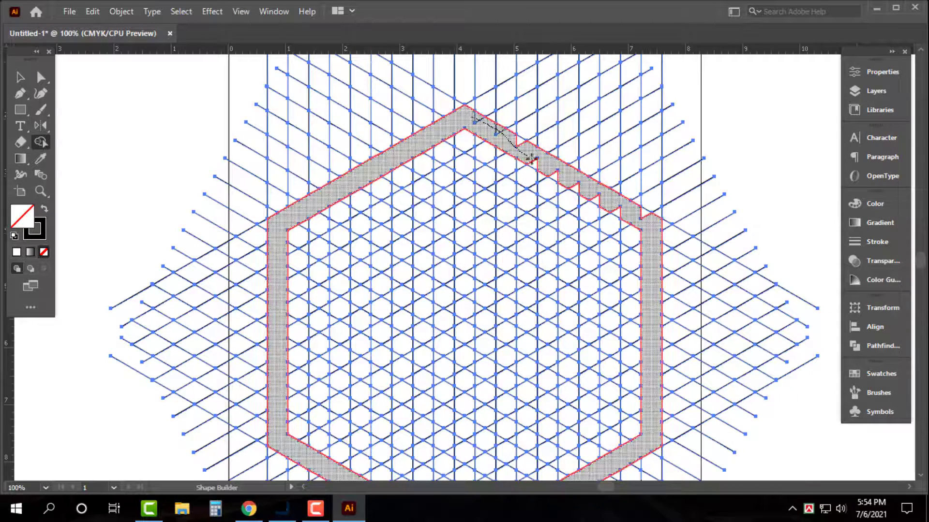
left_click_drag(532, 160, 571, 183)
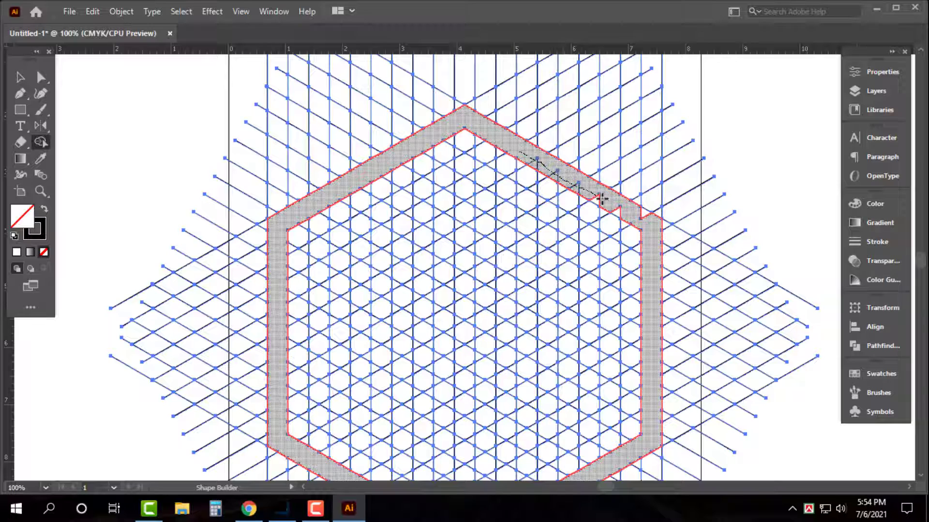
left_click_drag(619, 208, 642, 216)
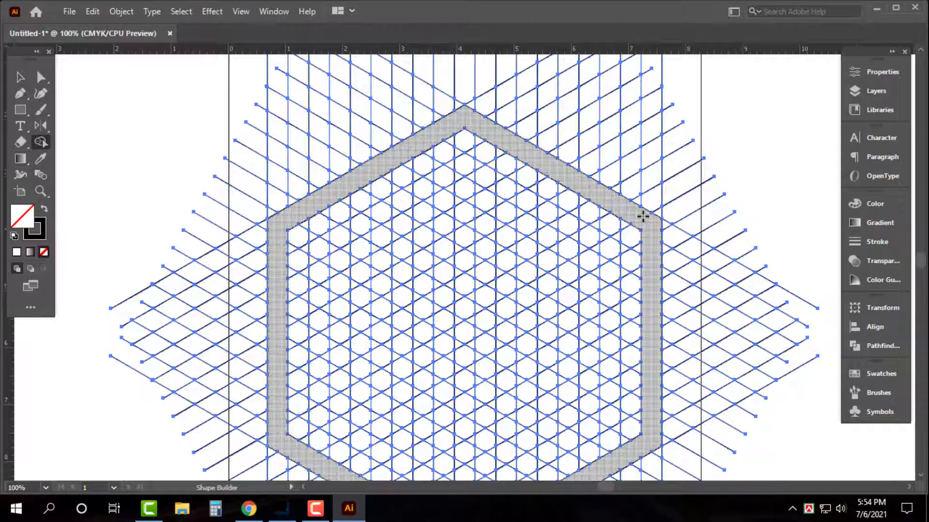
scroll(642, 216, "down", 2)
scroll(643, 216, "down", 1)
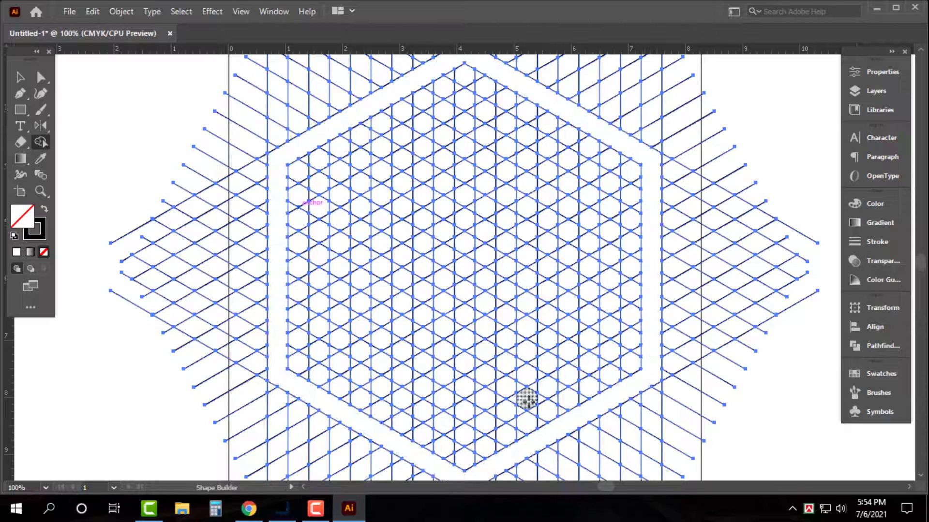
Merge a first inner diagonal bar from the left side toward the lower right.
scroll(526, 400, "down", 1)
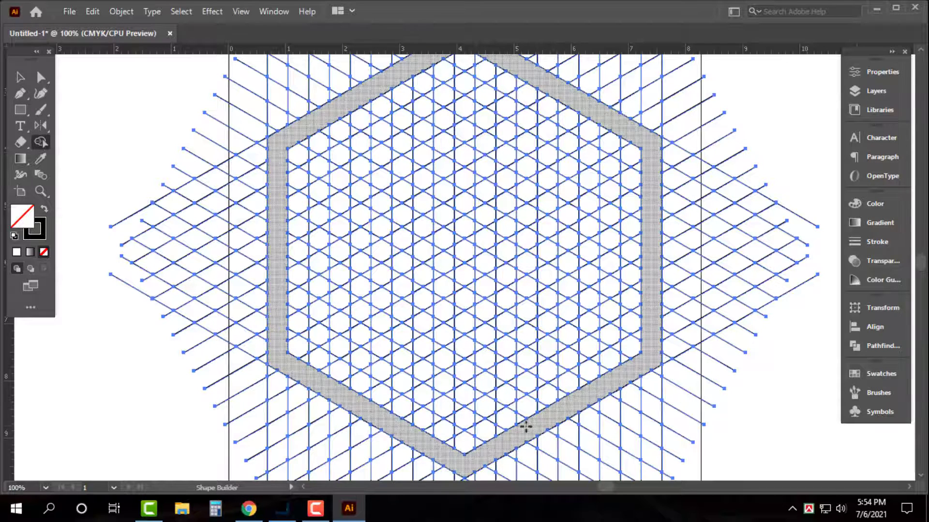
mouse_move(527, 426)
left_mouse_down()
mouse_move(282, 293)
mouse_move(328, 323)
mouse_move(387, 341)
left_mouse_up()
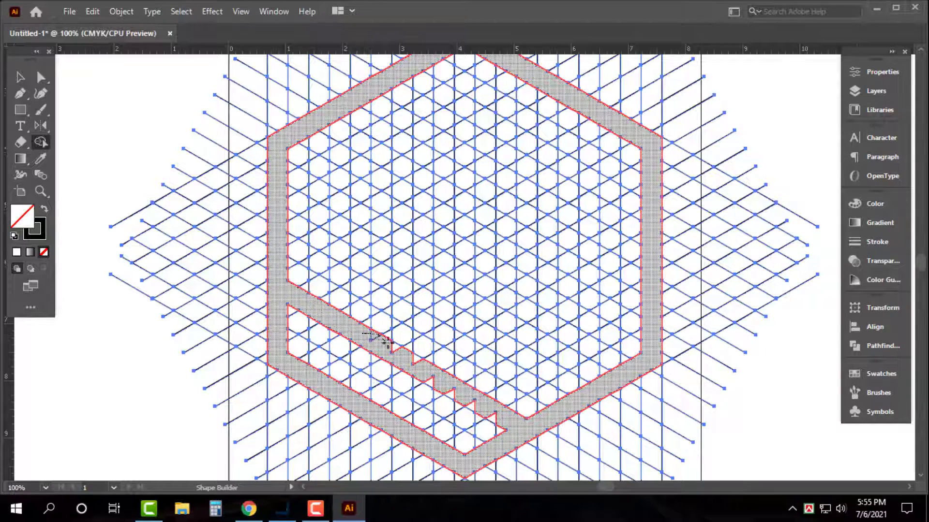
mouse_move(424, 366)
left_mouse_down()
mouse_move(441, 390)
mouse_move(500, 420)
left_mouse_up()
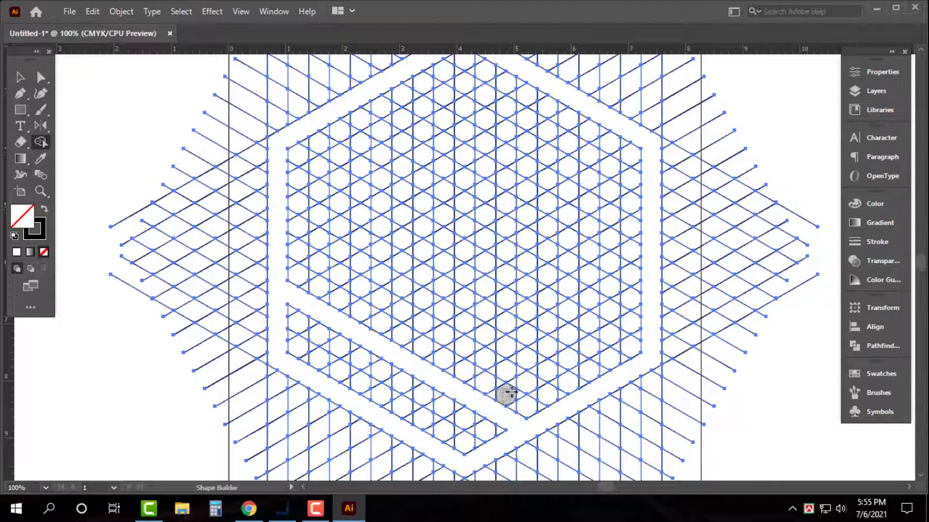
mouse_move(588, 386)
left_mouse_down()
mouse_move(508, 348)
mouse_move(535, 369)
mouse_move(422, 296)
left_mouse_up()
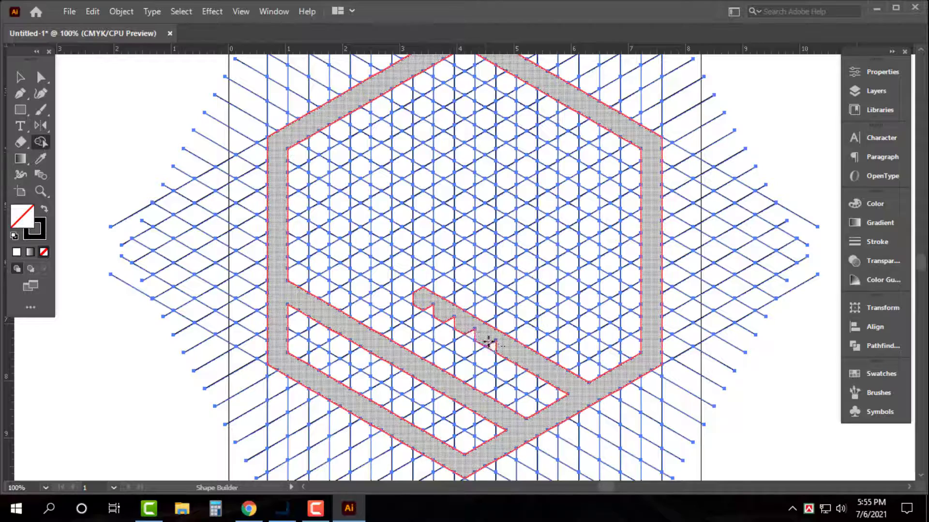
Merge a second parallel inner bar joined to the left side, then deselect.
left_click_drag(424, 301, 287, 214)
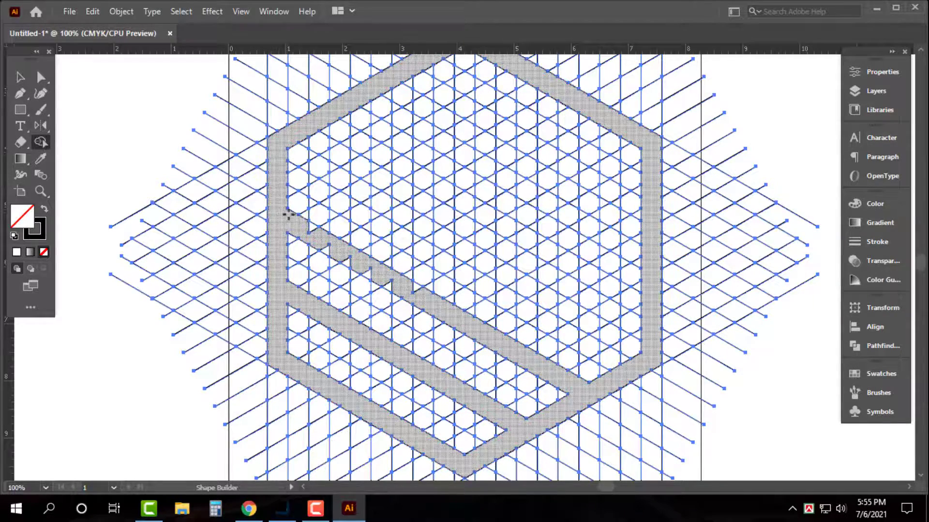
mouse_move(387, 278)
left_mouse_down()
mouse_move(398, 285)
mouse_move(387, 285)
left_mouse_up()
left_click_drag(346, 263, 321, 245)
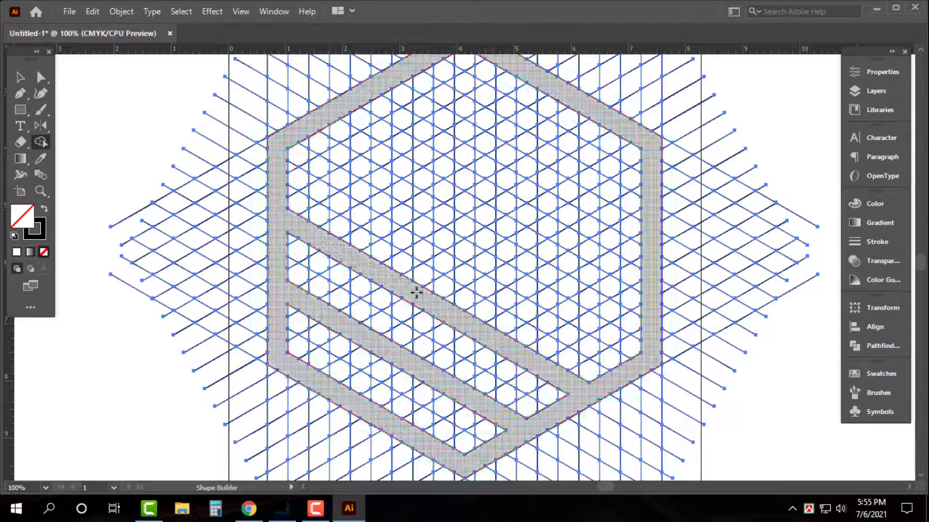
key("ctrl+shift+a")
scroll(426, 321, "up", 1)
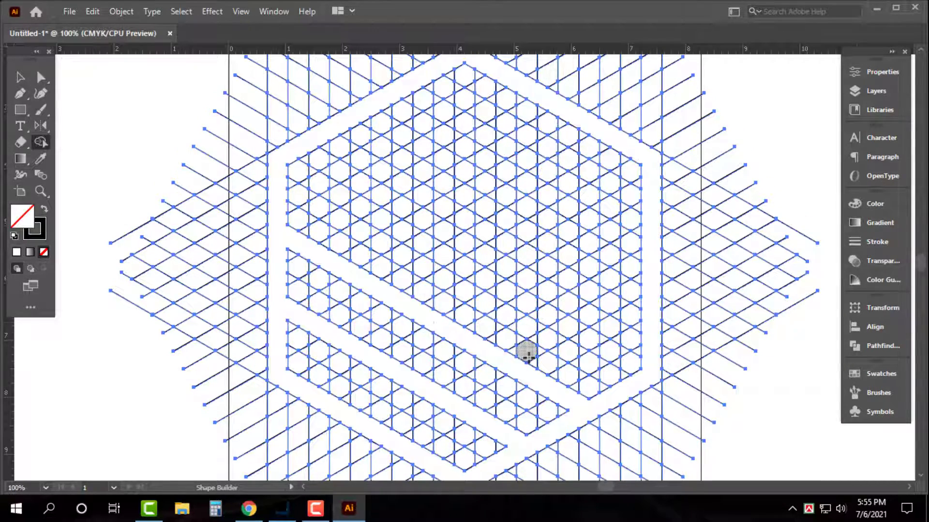
Merge cells from the right band diagonally up-left into a strip reaching the upper-left corner.
scroll(507, 387, "up", 1)
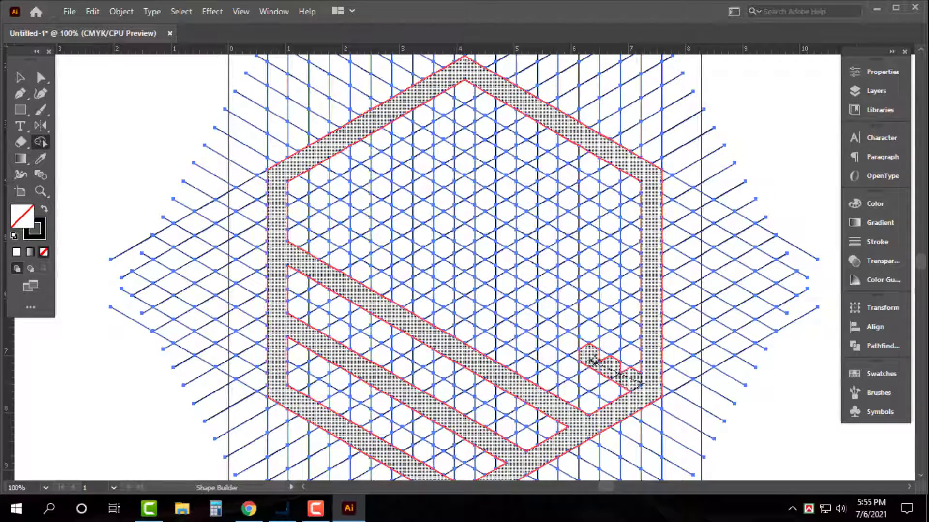
left_click_drag(640, 383, 482, 294)
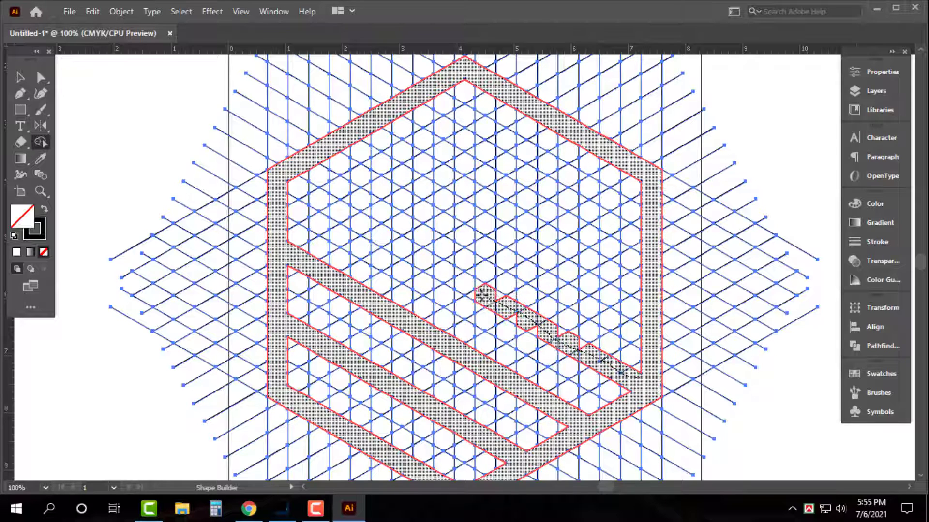
left_click_drag(482, 295, 396, 242)
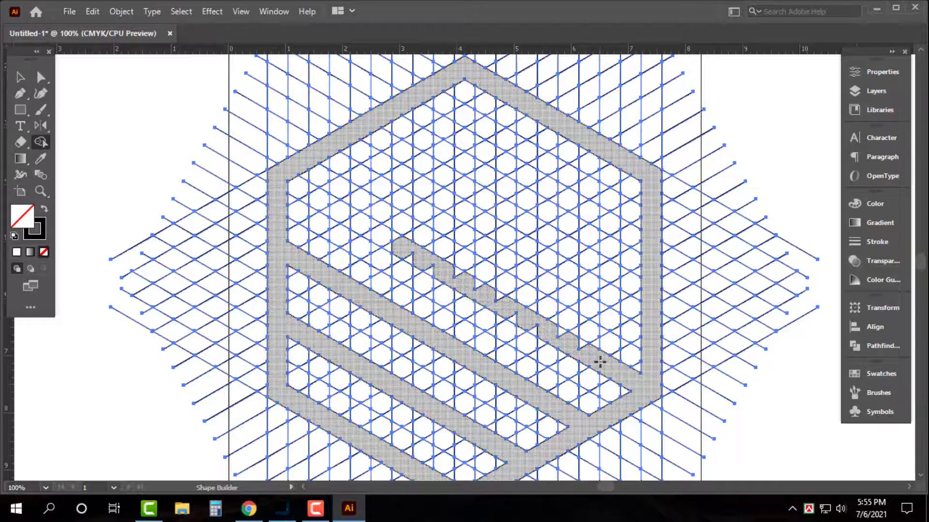
left_click_drag(600, 362, 503, 319)
scroll(503, 319, "up", 1)
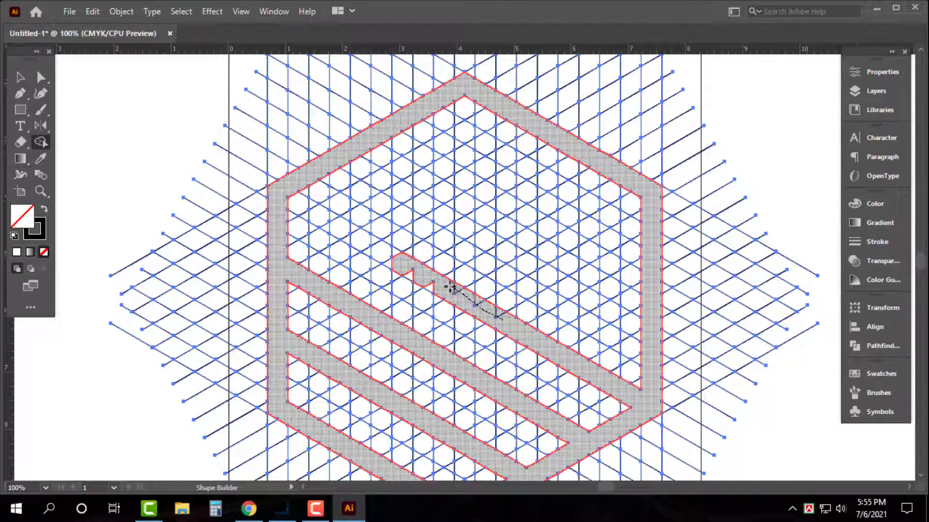
left_click_drag(452, 287, 391, 253)
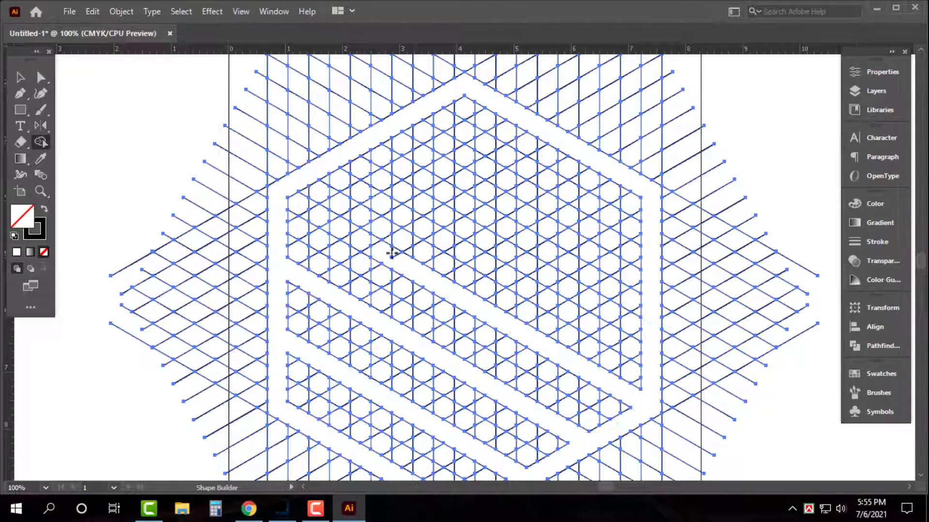
scroll(392, 252, "up", 1)
left_click_drag(392, 271, 293, 208)
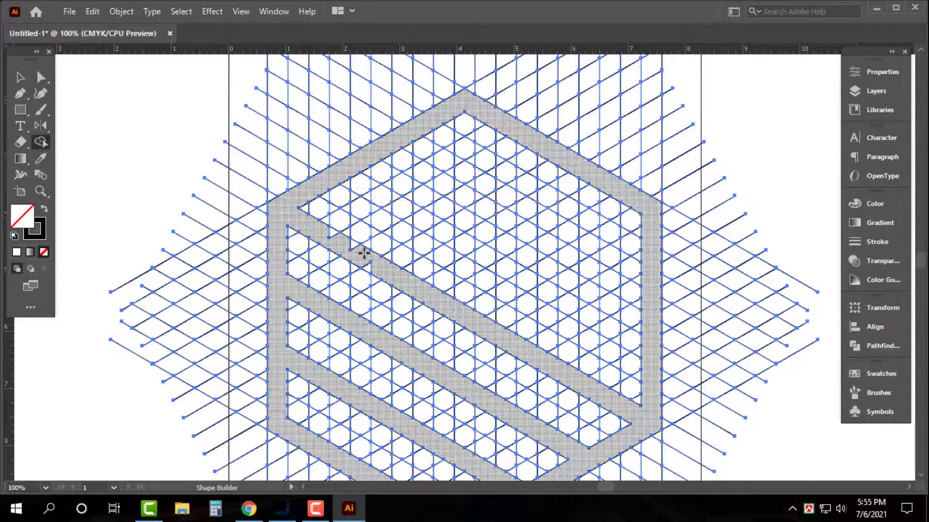
left_click_drag(364, 251, 411, 297)
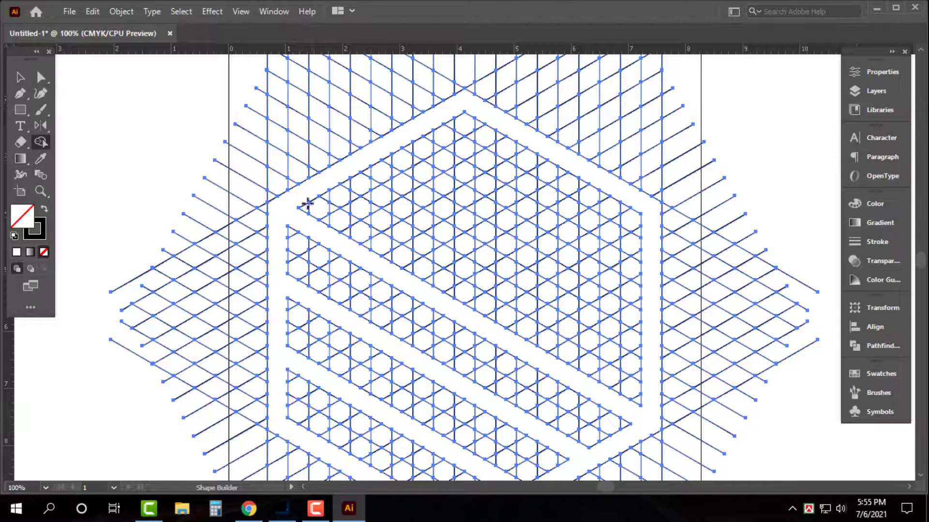
mouse_move(344, 242)
left_mouse_down()
mouse_move(465, 169)
mouse_move(367, 225)
left_mouse_up()
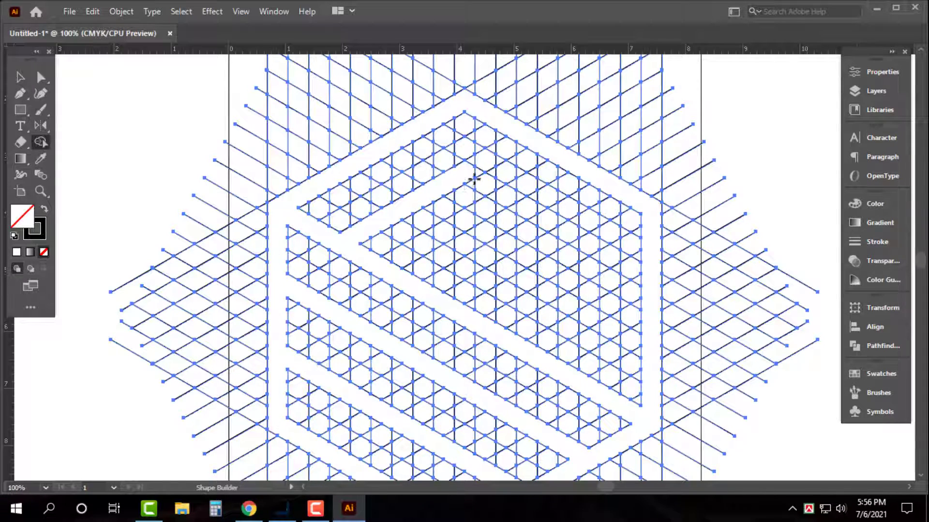
Merge an inner band along the upper edge down toward the right side.
left_click_drag(470, 181, 547, 221)
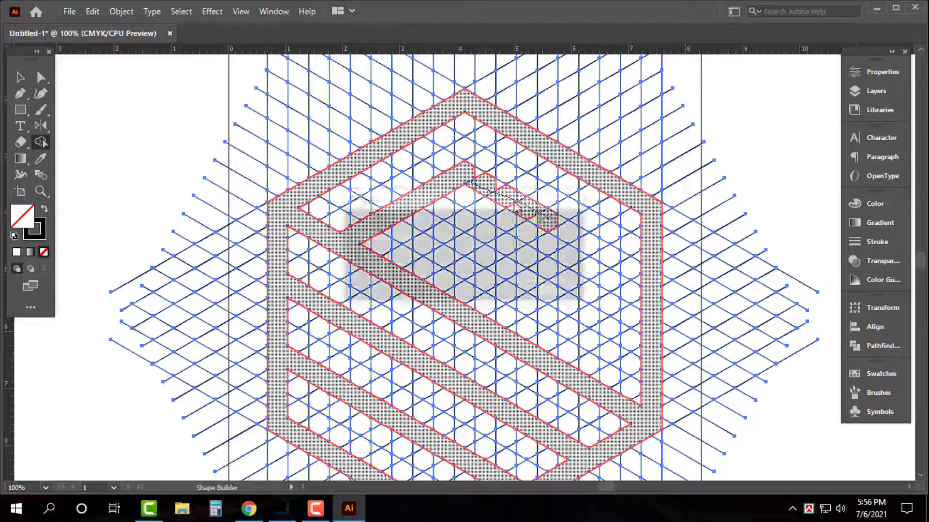
left_click_drag(470, 173, 542, 221)
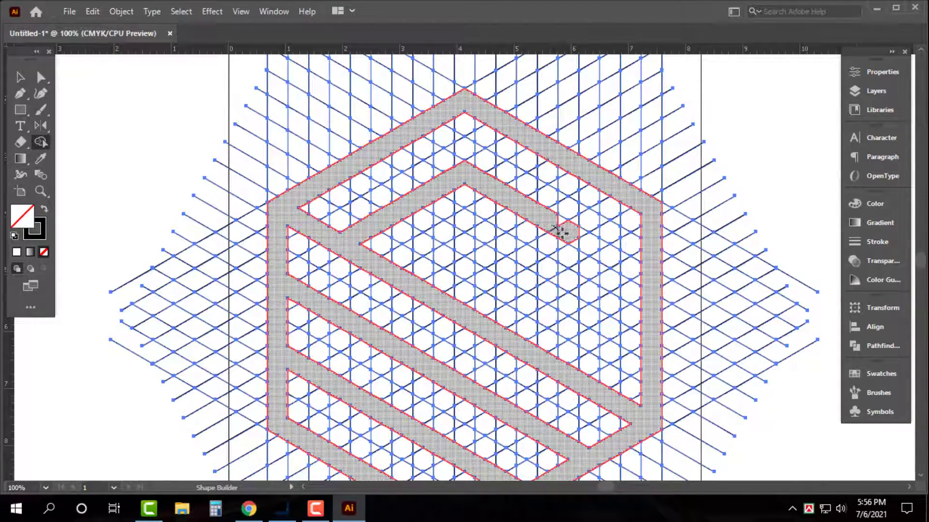
left_click_drag(552, 226, 592, 248)
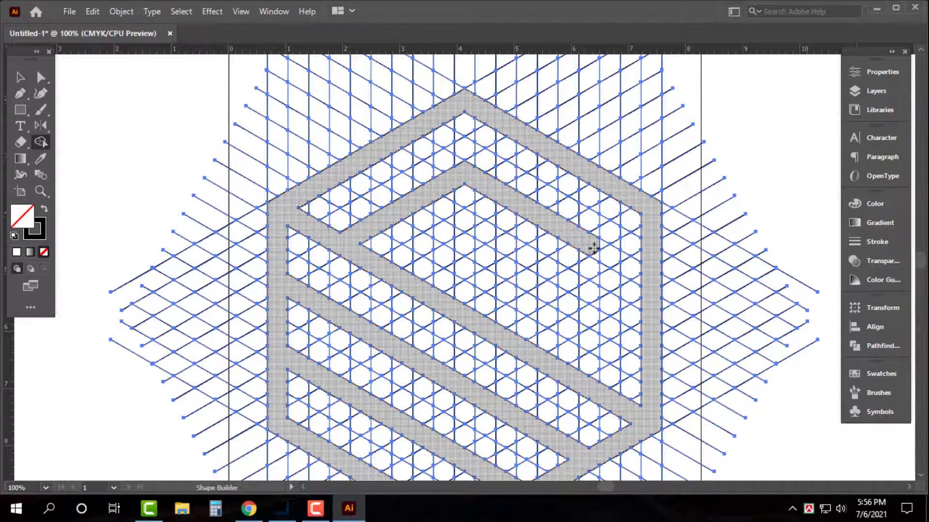
scroll(595, 247, "down", 1)
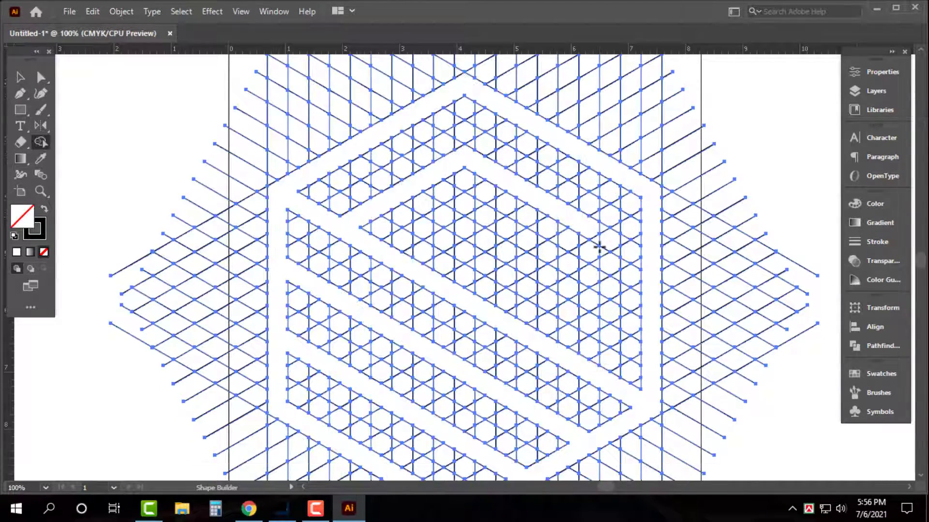
Add a vertical strip on the inner right and the innermost hook at the centre.
mouse_move(591, 239)
left_mouse_down()
mouse_move(586, 365)
mouse_move(585, 357)
left_mouse_up()
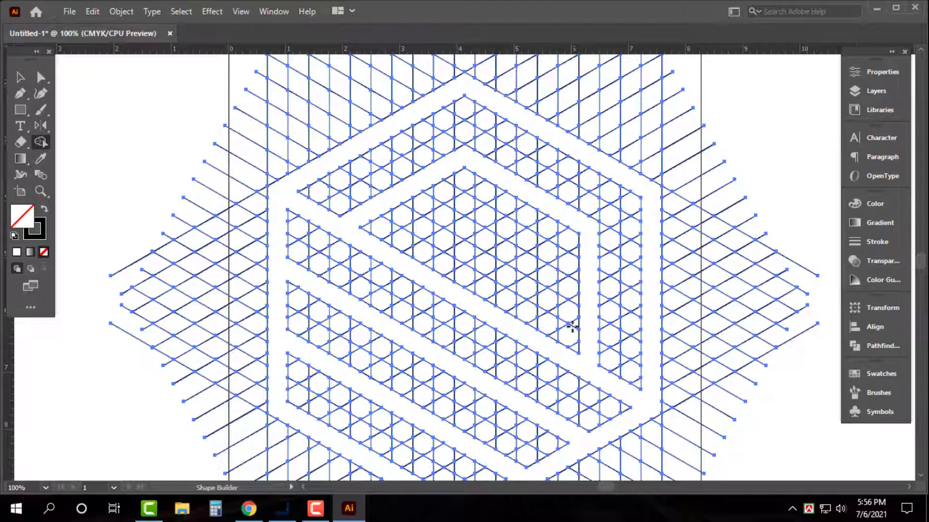
left_click_drag(527, 315, 526, 261)
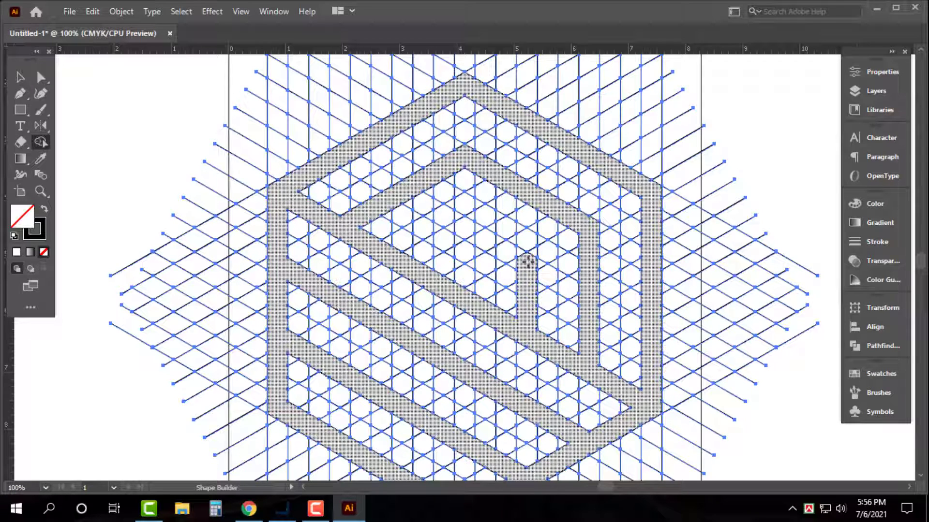
left_click_drag(527, 261, 500, 241)
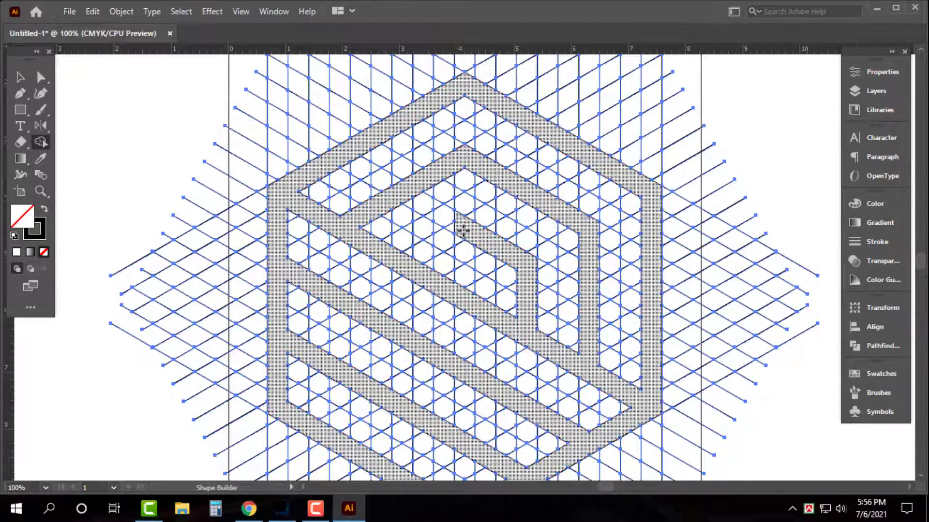
left_click_drag(459, 226, 408, 254)
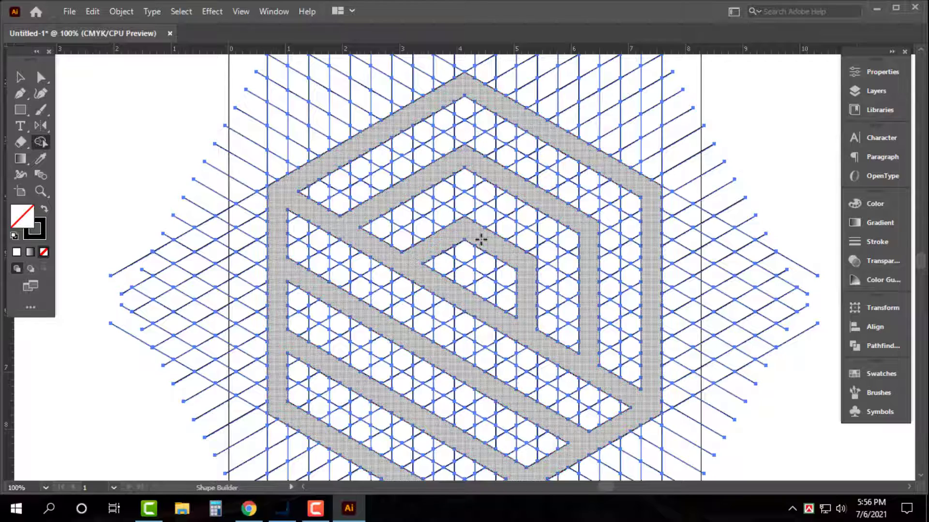
Zoom out and fill the spiral logo solid black.
key("v")
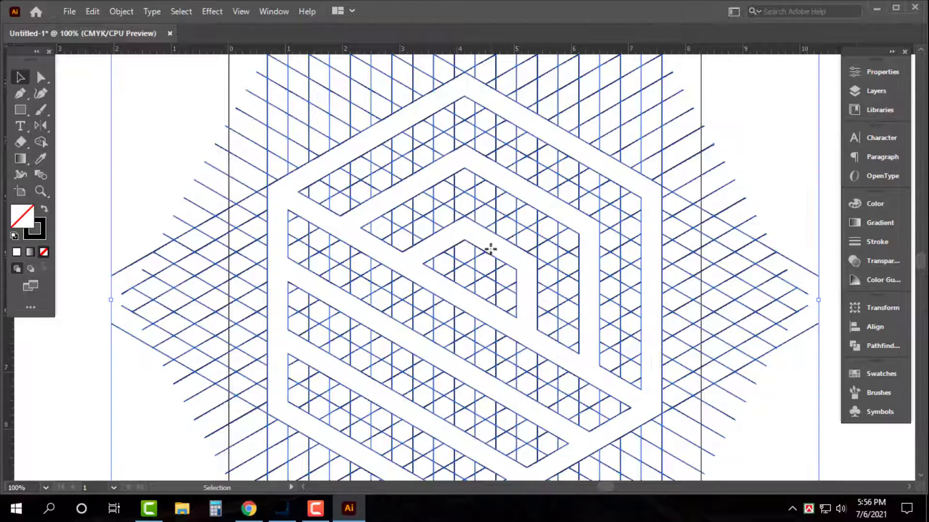
key("ctrl+minus")
key("ctrl+minus")
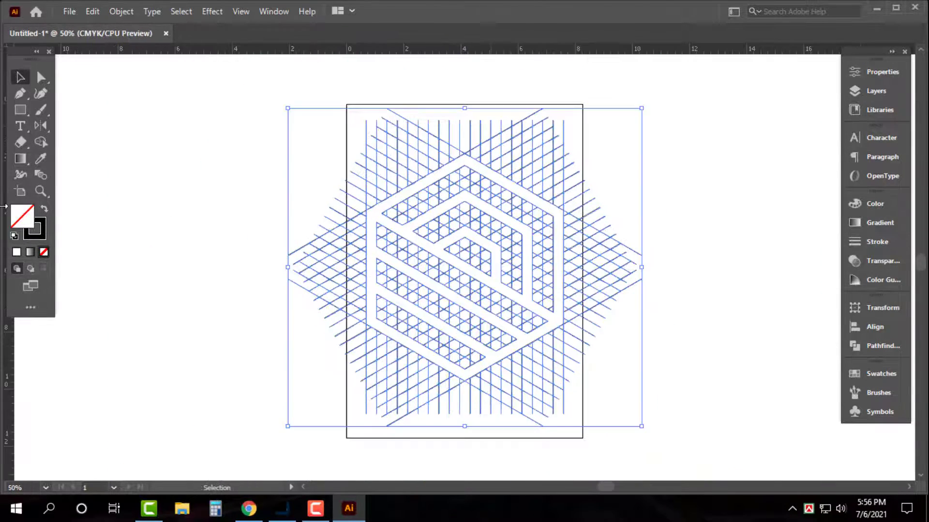
left_click(43, 210)
left_click(615, 333)
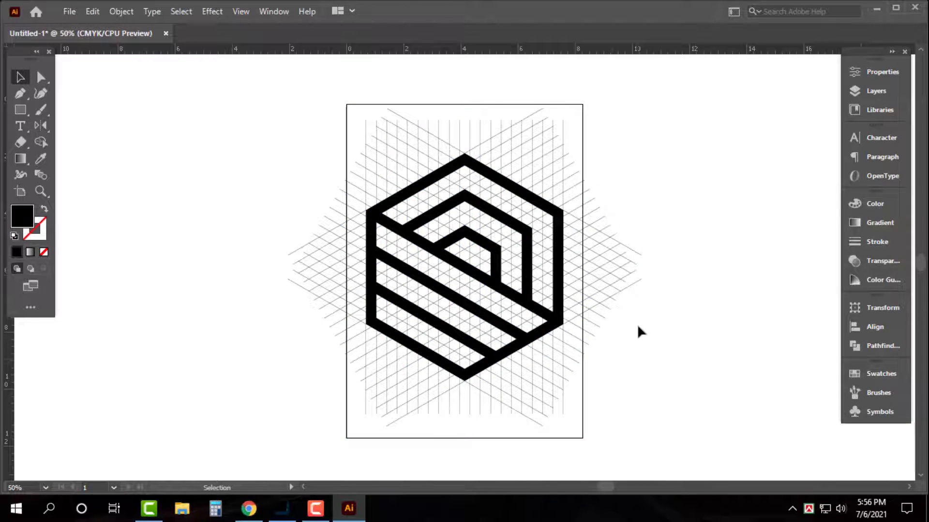
Scale the logo and grid to the artboard top and draw a rectangle below.
left_click(477, 427)
mouse_move(477, 427)
left_mouse_down()
mouse_move(464, 244)
mouse_move(477, 249)
left_mouse_up()
left_click(139, 149)
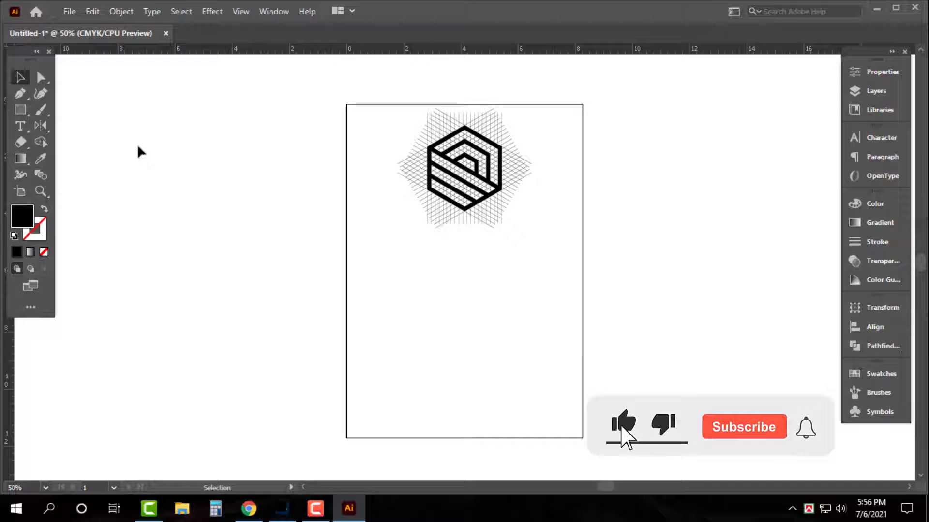
left_click(28, 112)
mouse_move(583, 438)
left_mouse_down()
mouse_move(341, 360)
mouse_move(346, 271)
left_mouse_up()
Duplicate the hexagon logo straight down onto the black rectangle.
key("v")
left_click(575, 167)
mouse_move(507, 140)
left_mouse_down()
mouse_move(508, 334)
mouse_move(508, 320)
left_mouse_up()
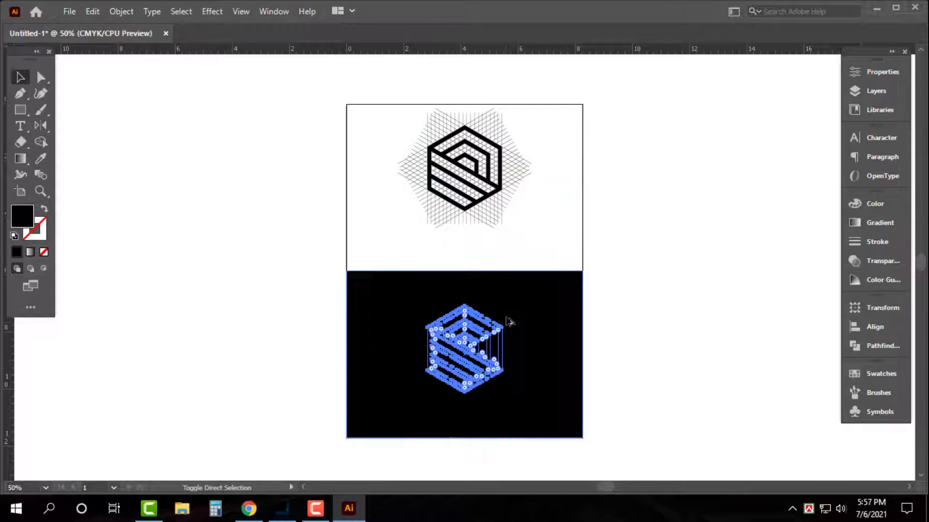
Give the logo copy a white fill, after briefly trying yellow.
left_click(874, 205)
left_click(703, 289)
left_click(701, 308)
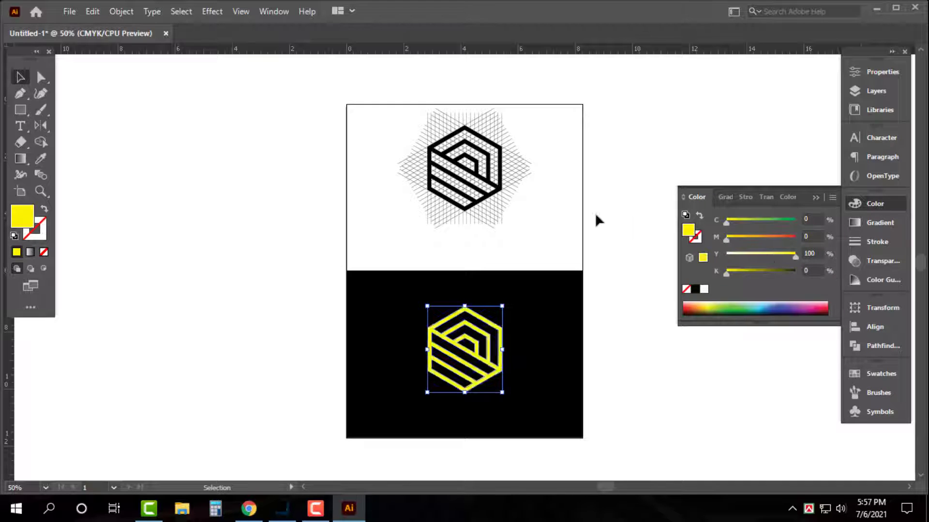
left_click(594, 218)
left_click(500, 334)
left_click(703, 289)
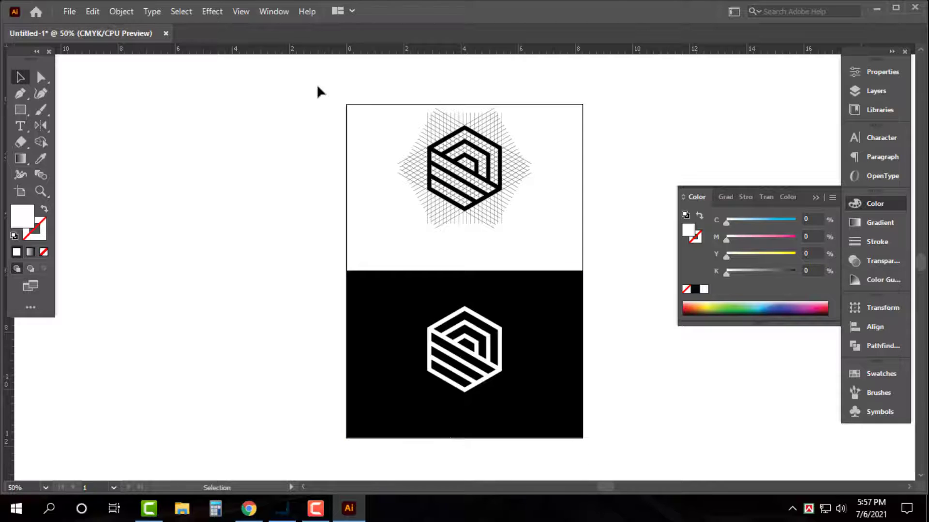
Nudge the top logo and its grid downward on the artboard.
left_click_drag(316, 83, 642, 254)
key("shift+Down")
key("shift+Down")
key("shift+Down")
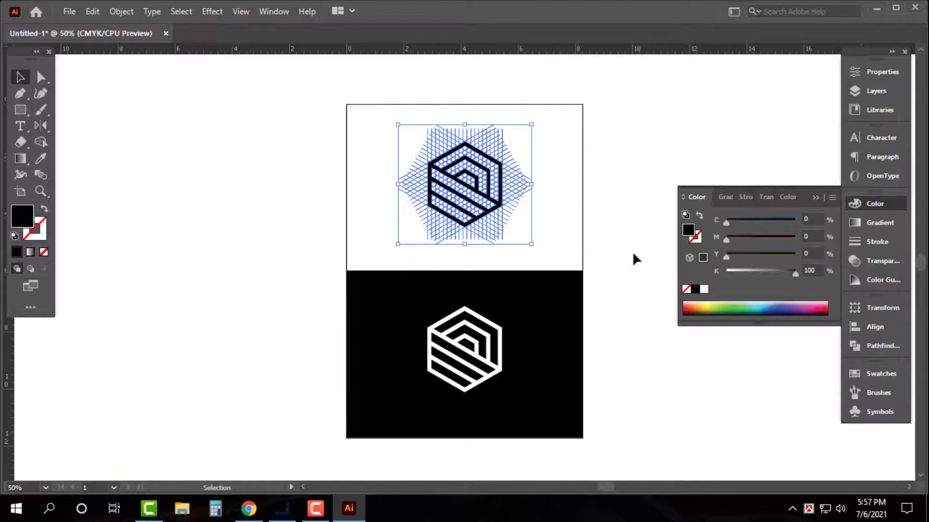
left_click(593, 201)
key("ctrl+plus")
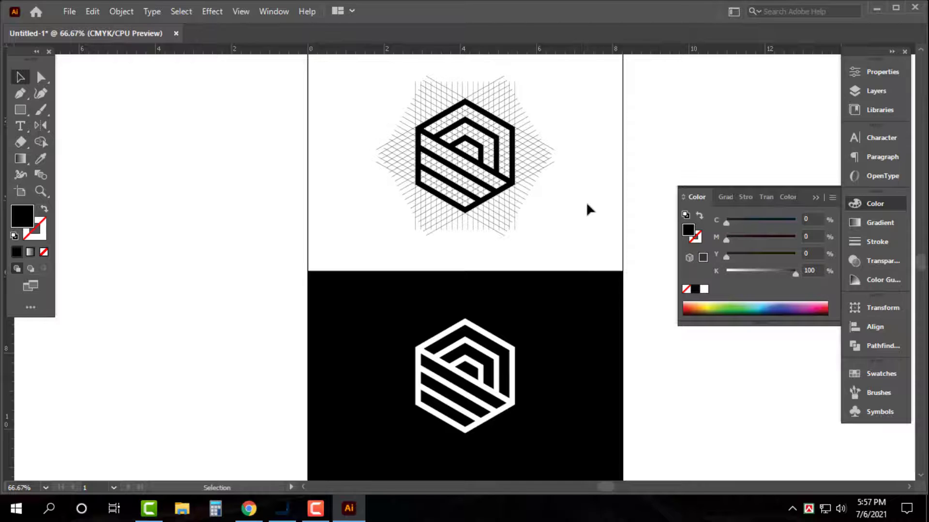
key("ctrl+minus")
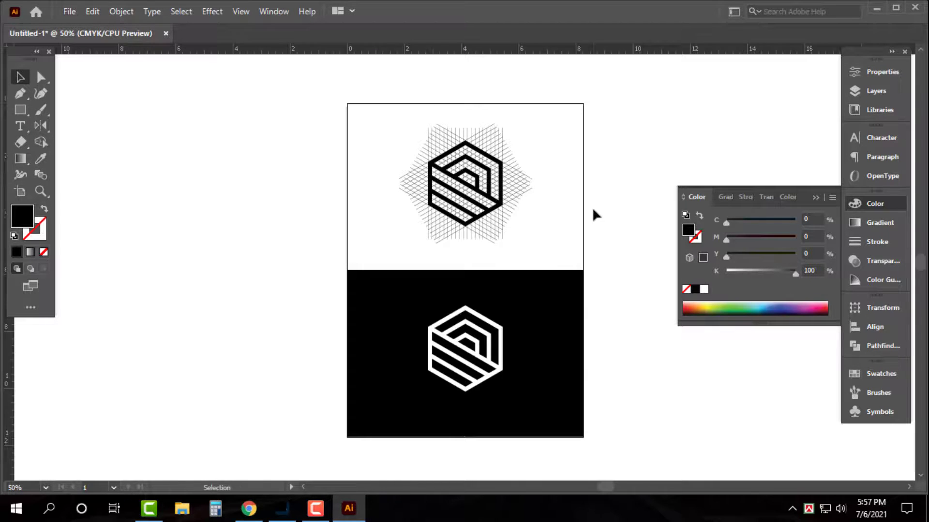
key("ctrl+plus")
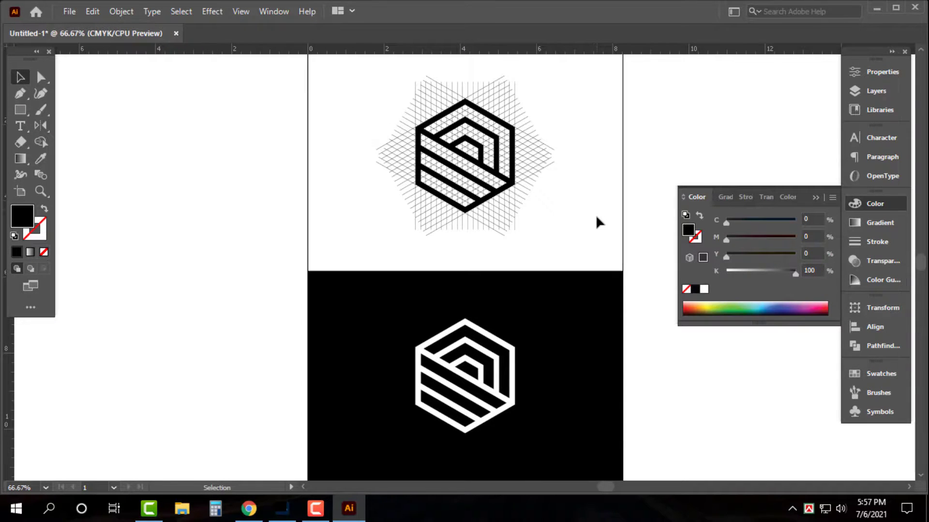